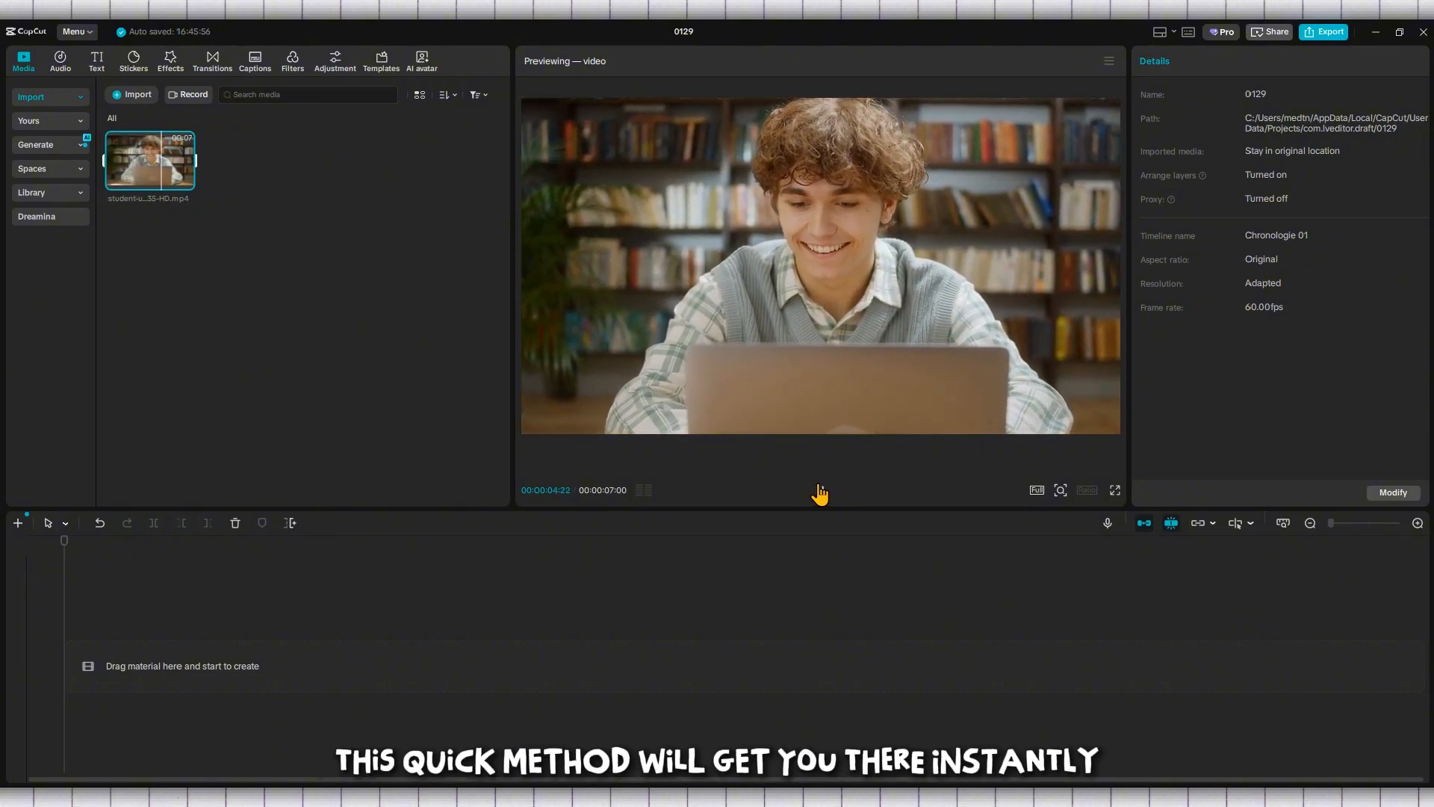
{"action": "left_click", "coordinate": [819, 493]}
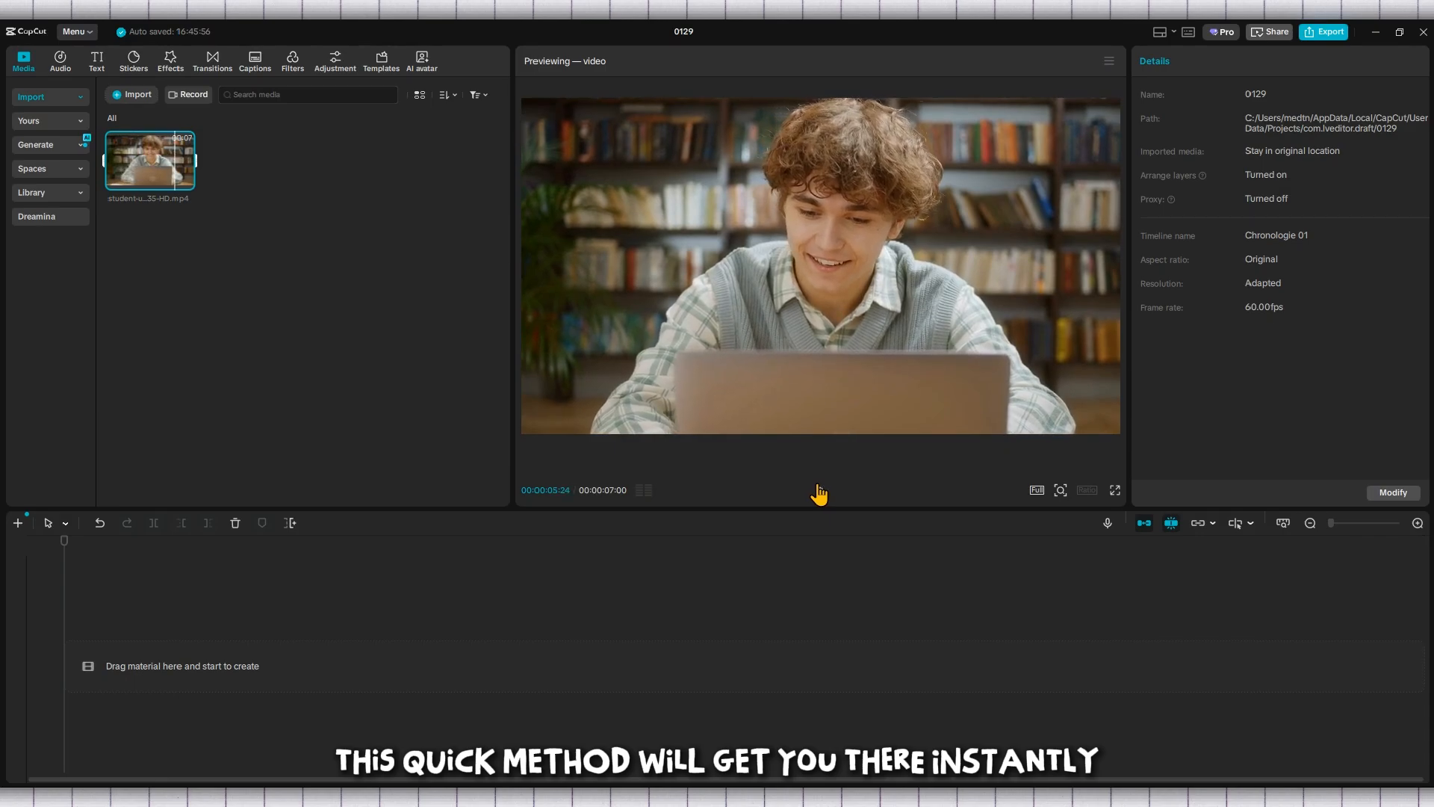
{"action": "left_click", "coordinate": [129, 66]}
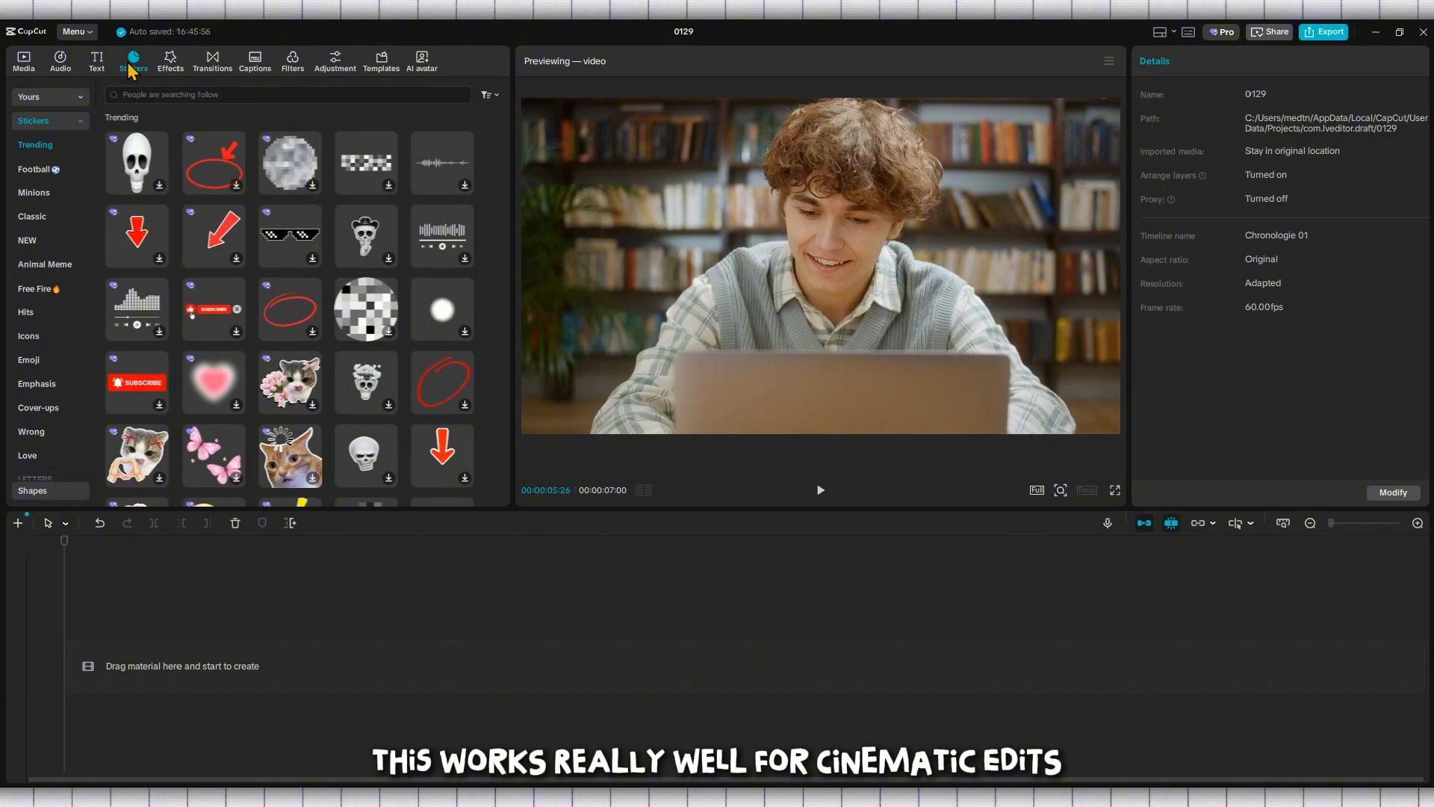
{"action": "left_click", "coordinate": [171, 75]}
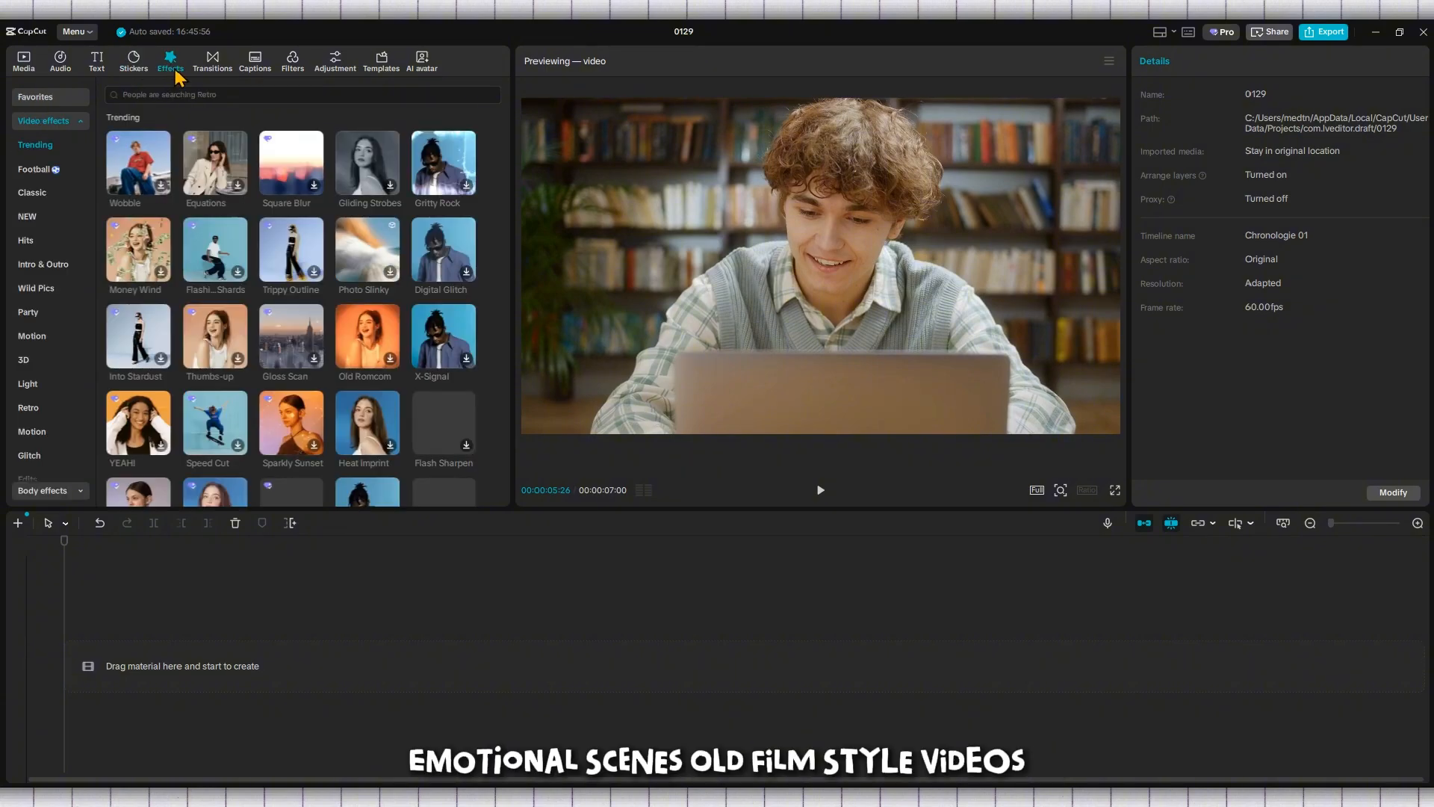
{"action": "left_click", "coordinate": [208, 75]}
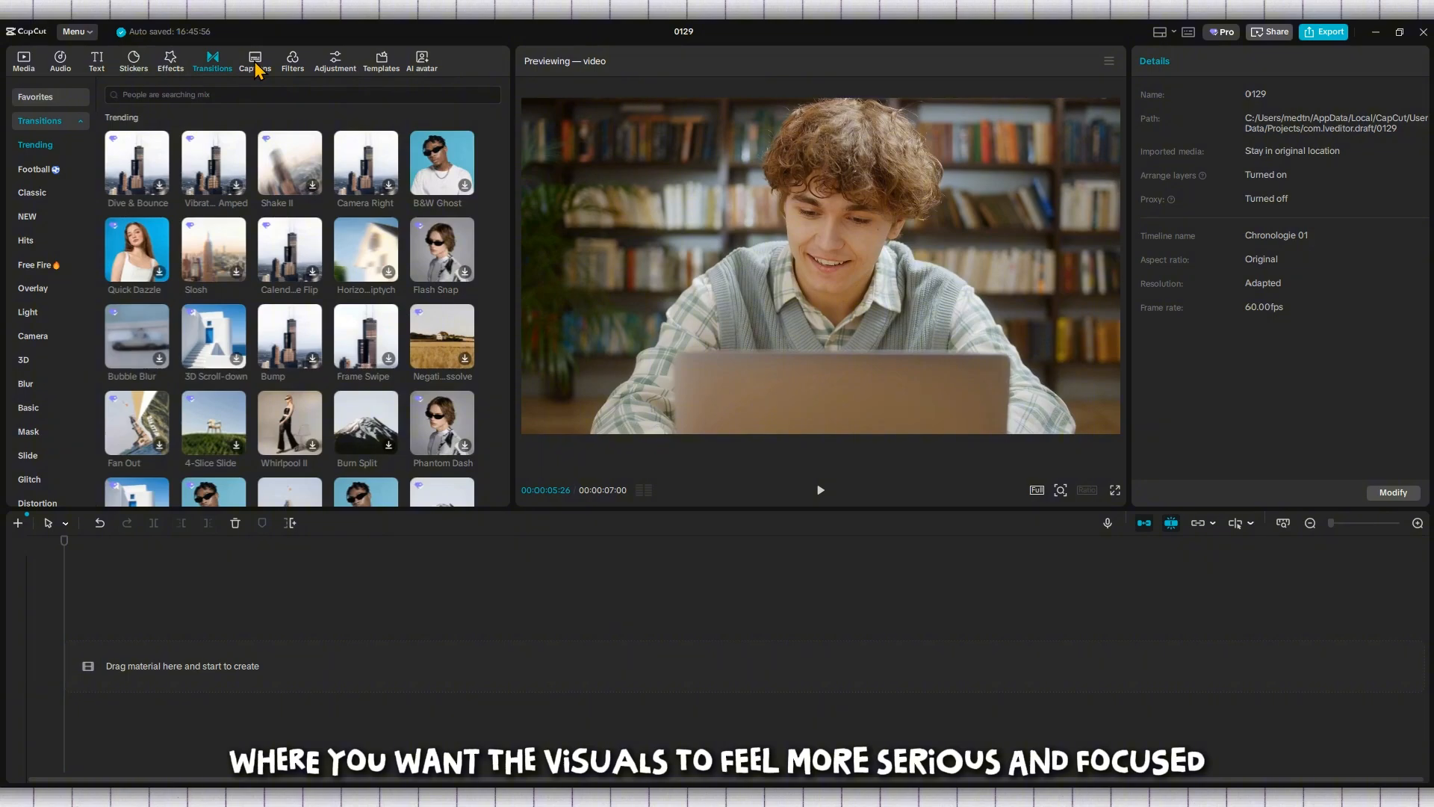
{"action": "left_click", "coordinate": [297, 67]}
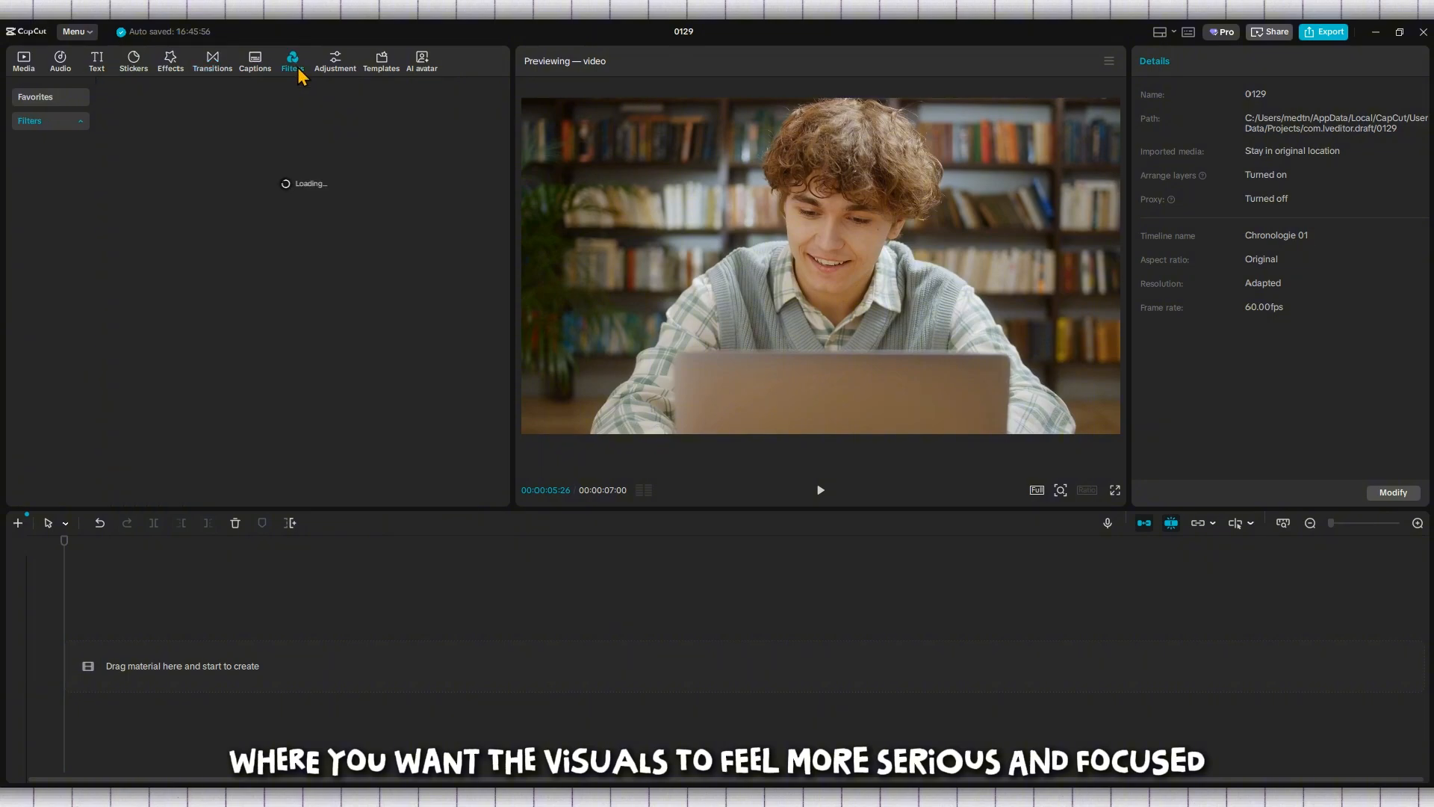
Add the imported student-with-laptop video to the start of the empty timeline and keep the clip selected
{"action": "left_click", "coordinate": [25, 71]}
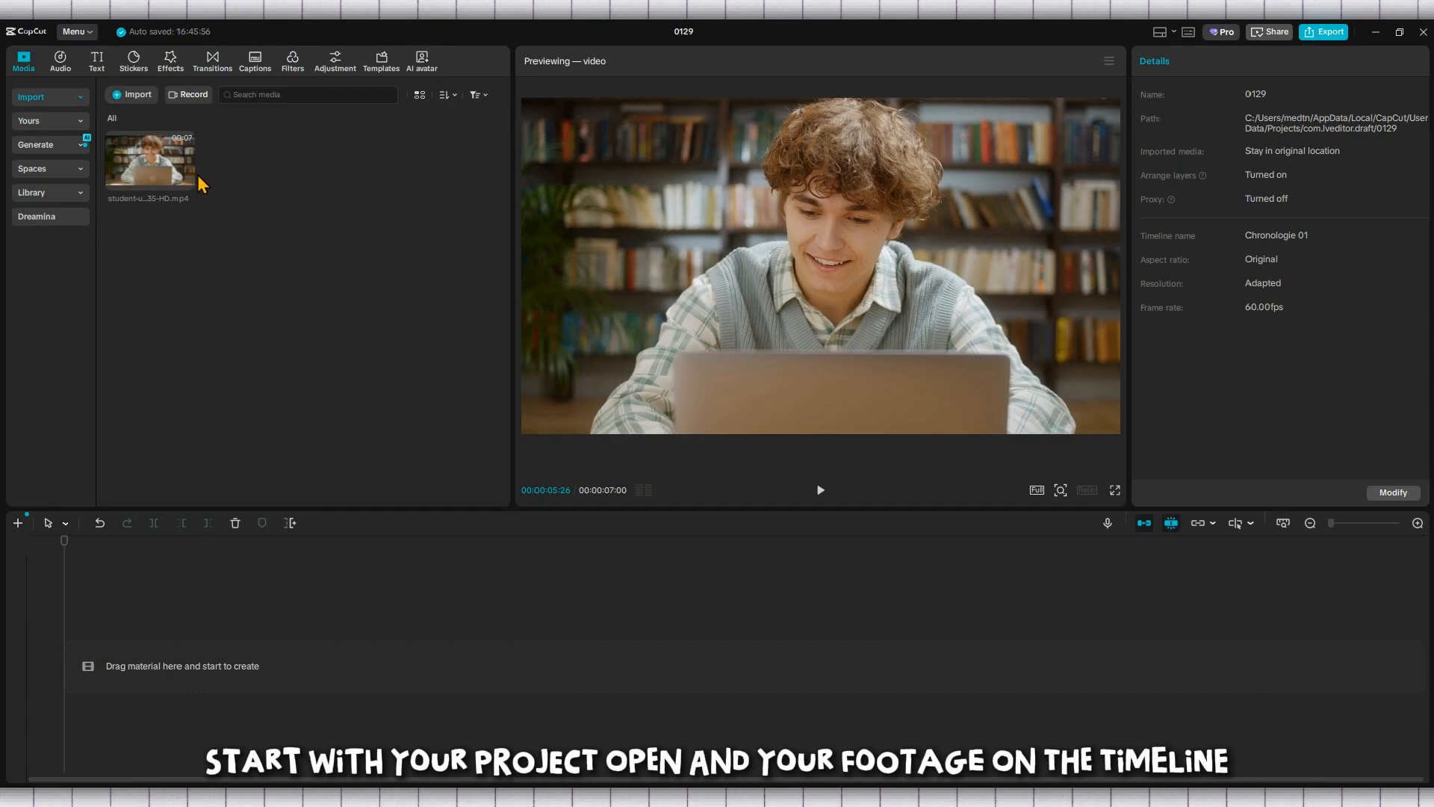
{"action": "left_click_drag", "start_coordinate": [196, 177], "coordinate": [119, 625]}
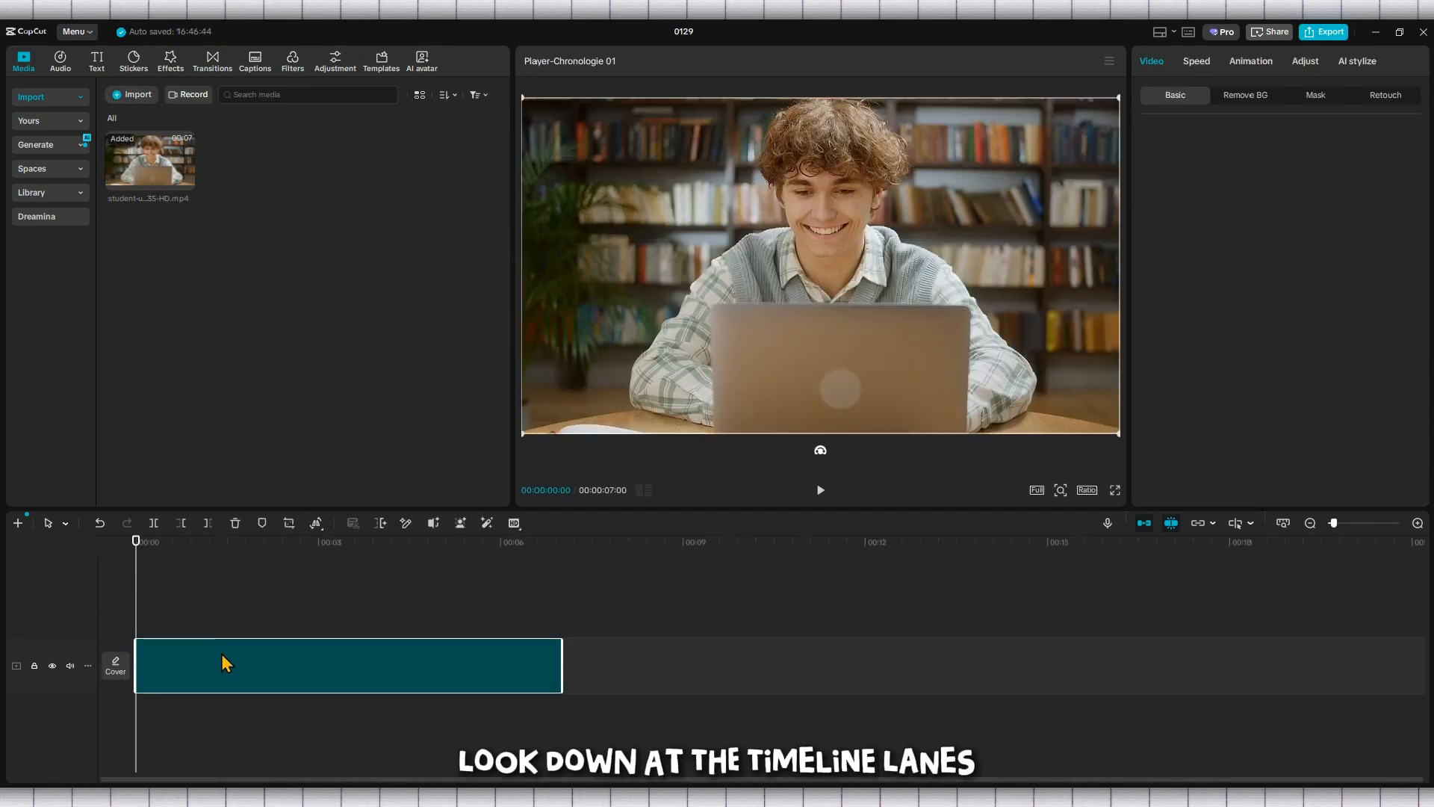
{"action": "left_click_drag", "start_coordinate": [234, 668], "coordinate": [262, 681]}
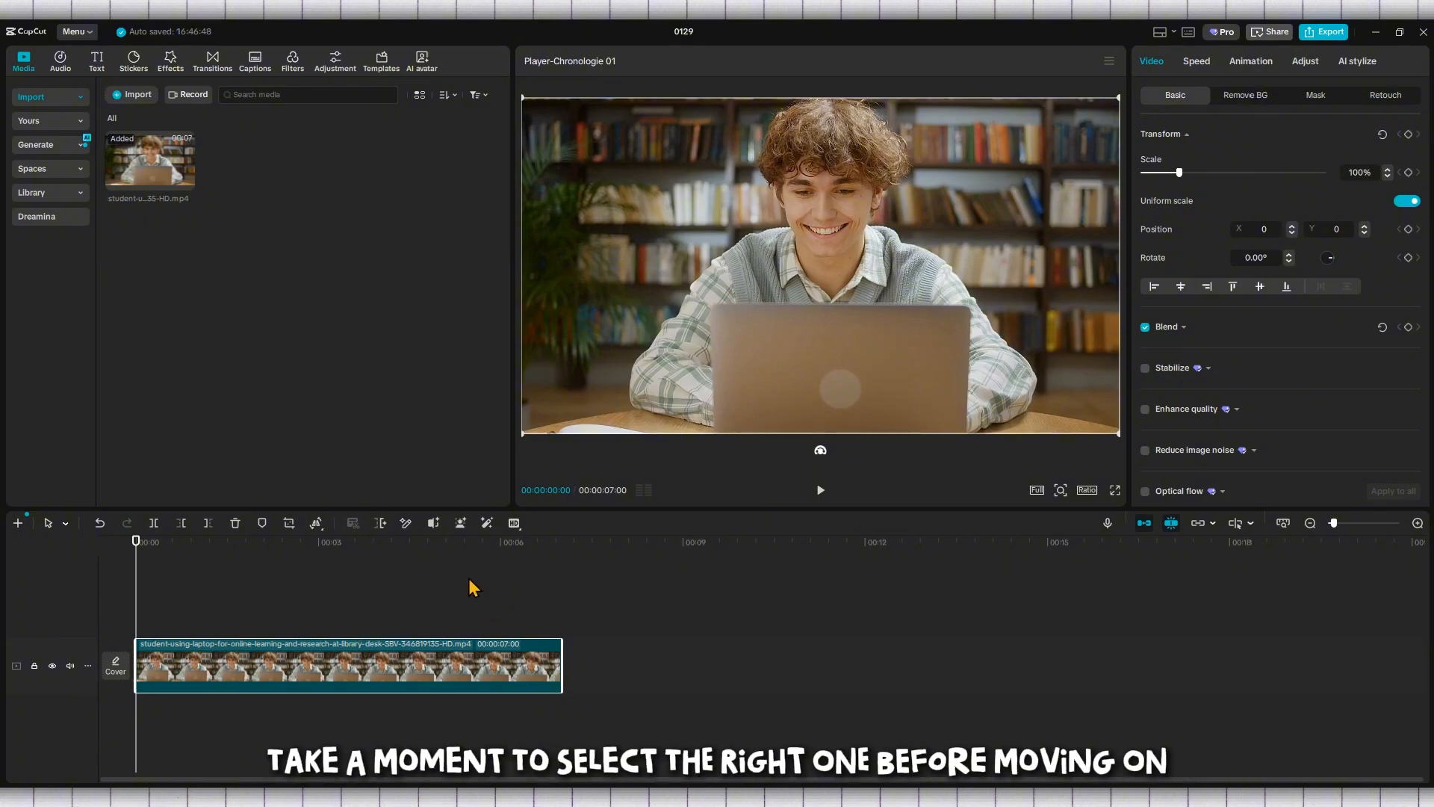
{"action": "mouse_move", "coordinate": [330, 667]}
{"action": "left_mouse_down"}
{"action": "mouse_move", "coordinate": [621, 659]}
{"action": "mouse_move", "coordinate": [419, 662]}
{"action": "mouse_move", "coordinate": [366, 596]}
{"action": "mouse_move", "coordinate": [282, 673]}
{"action": "left_mouse_up"}
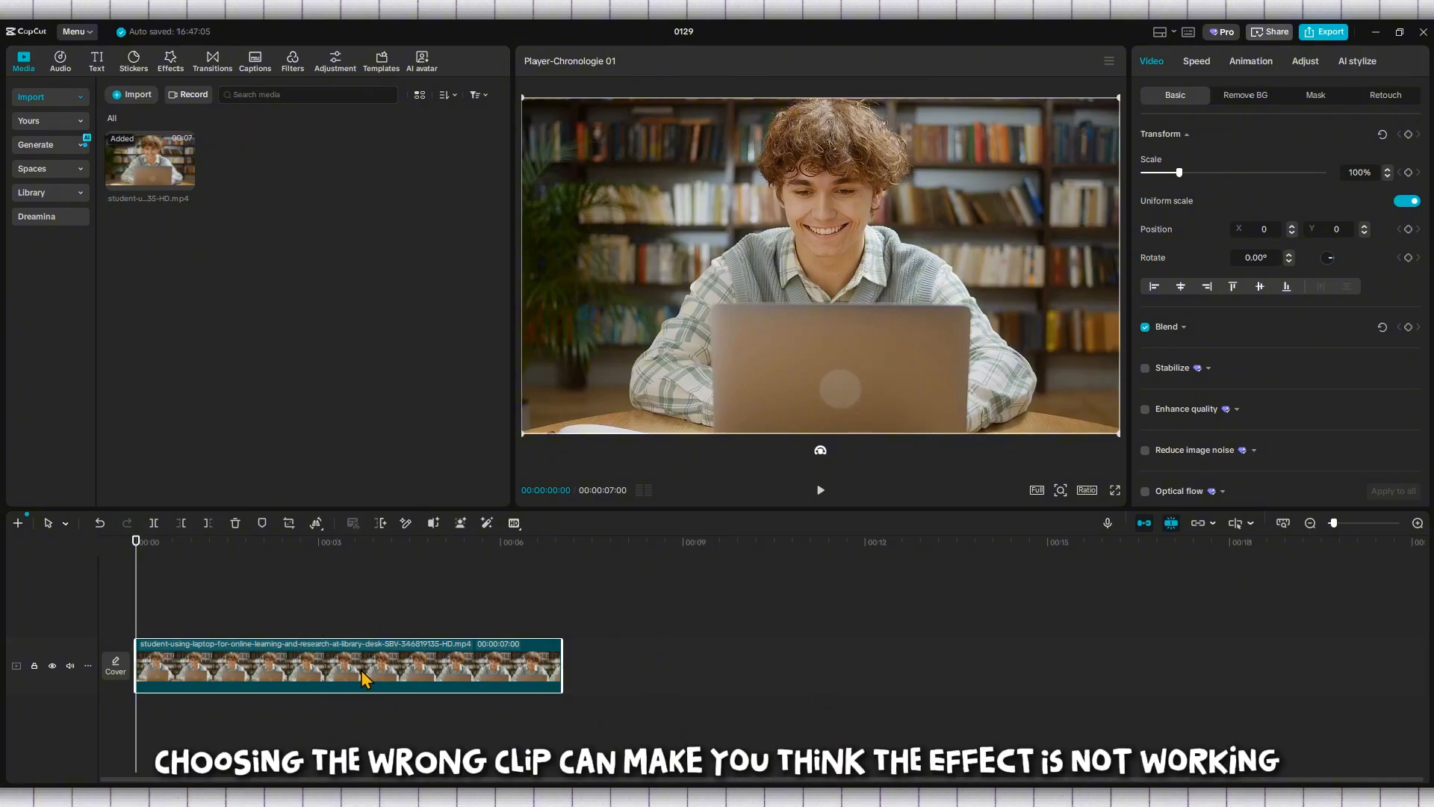
{"action": "left_click_drag", "start_coordinate": [361, 672], "coordinate": [348, 670]}
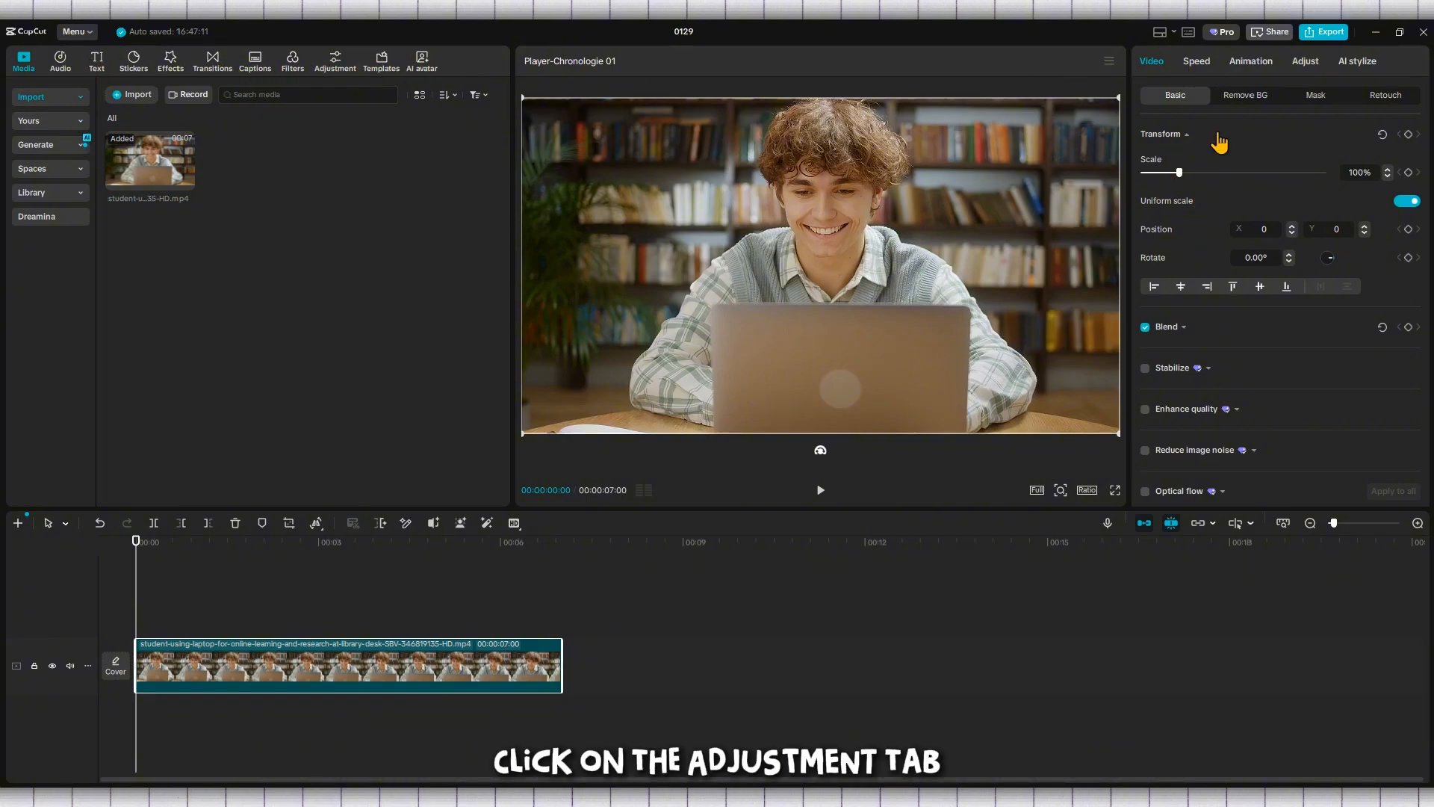
Turn the selected clip black and white by lowering its saturation to -50, and play it back
{"action": "left_click", "coordinate": [1305, 63]}
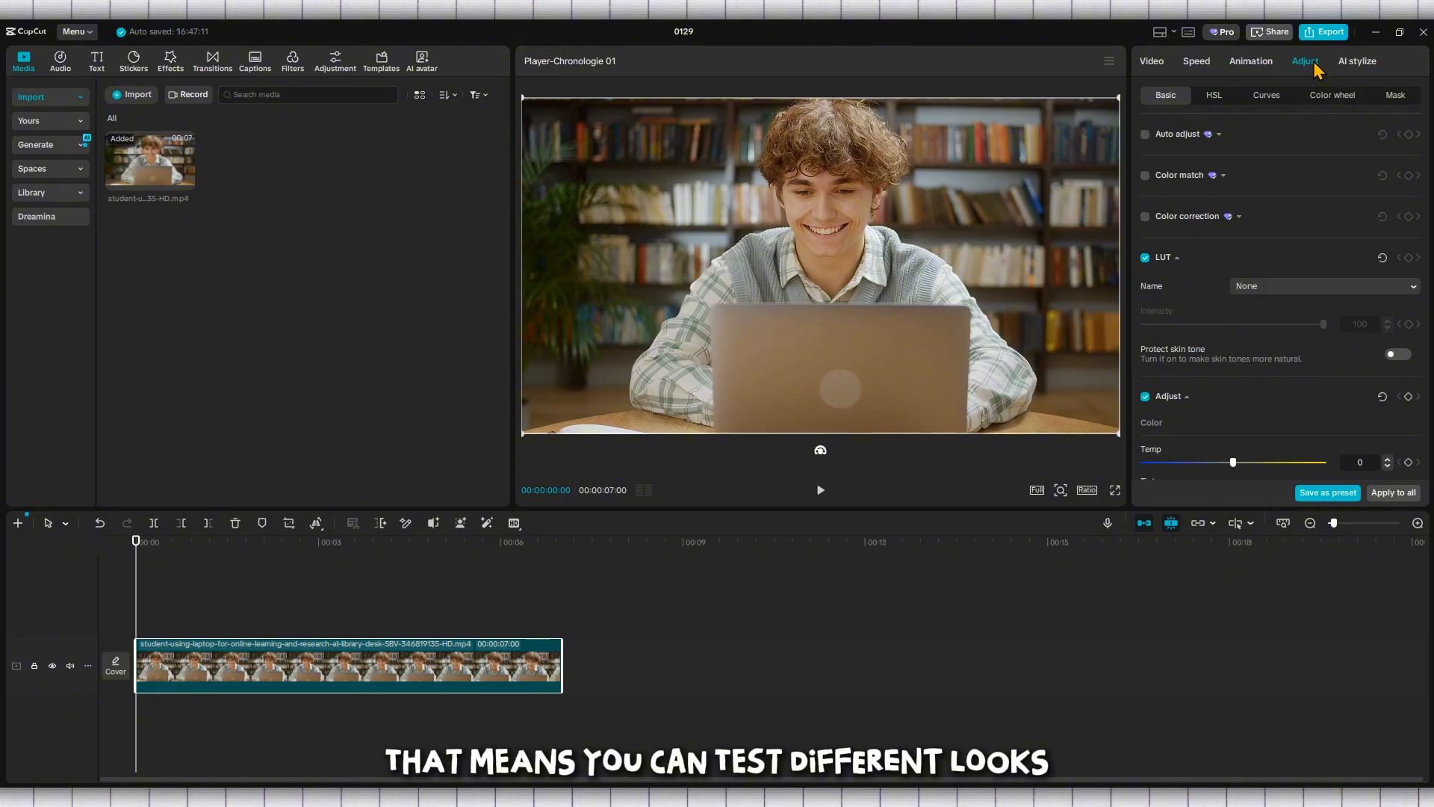
{"action": "left_click", "coordinate": [1265, 63]}
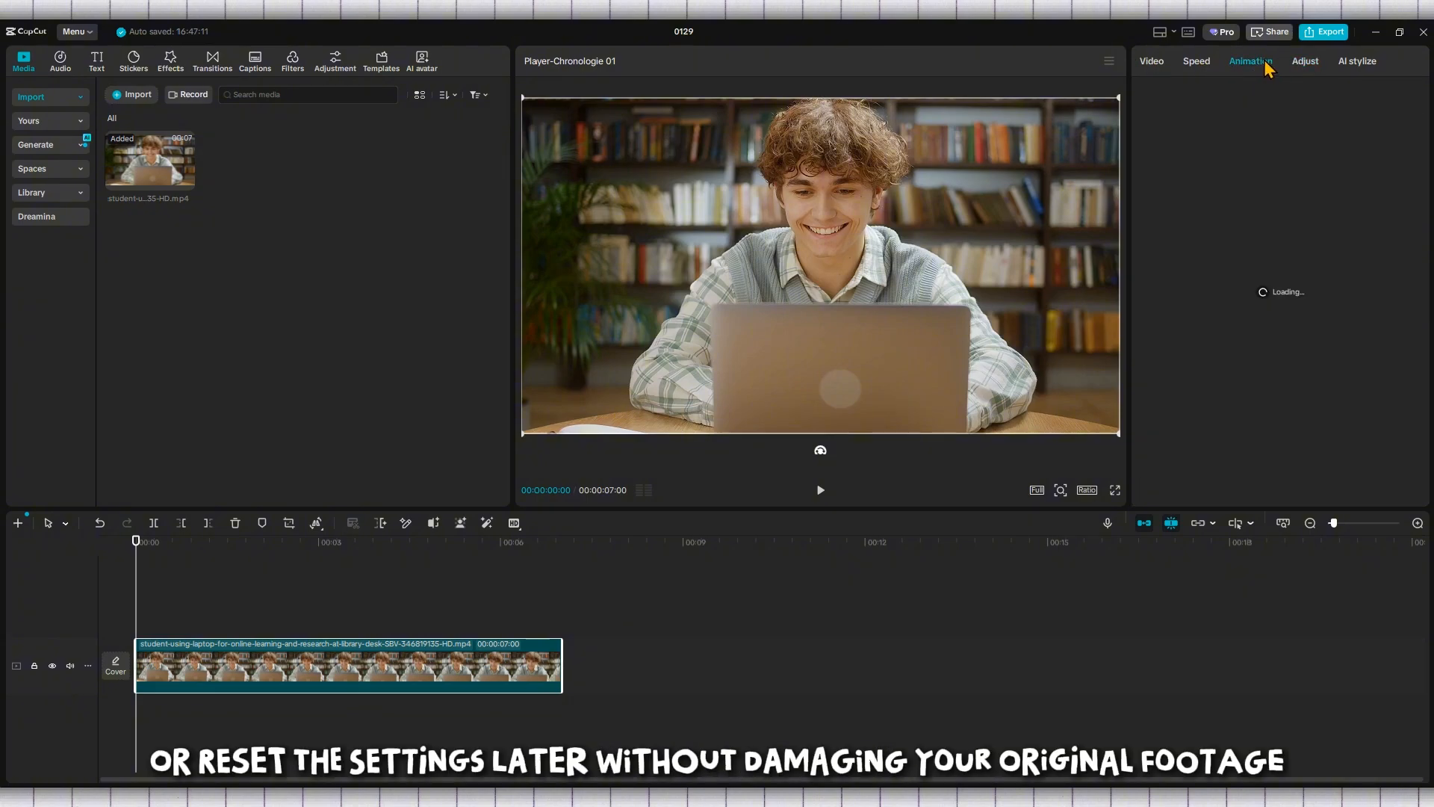
{"action": "left_click", "coordinate": [1306, 60]}
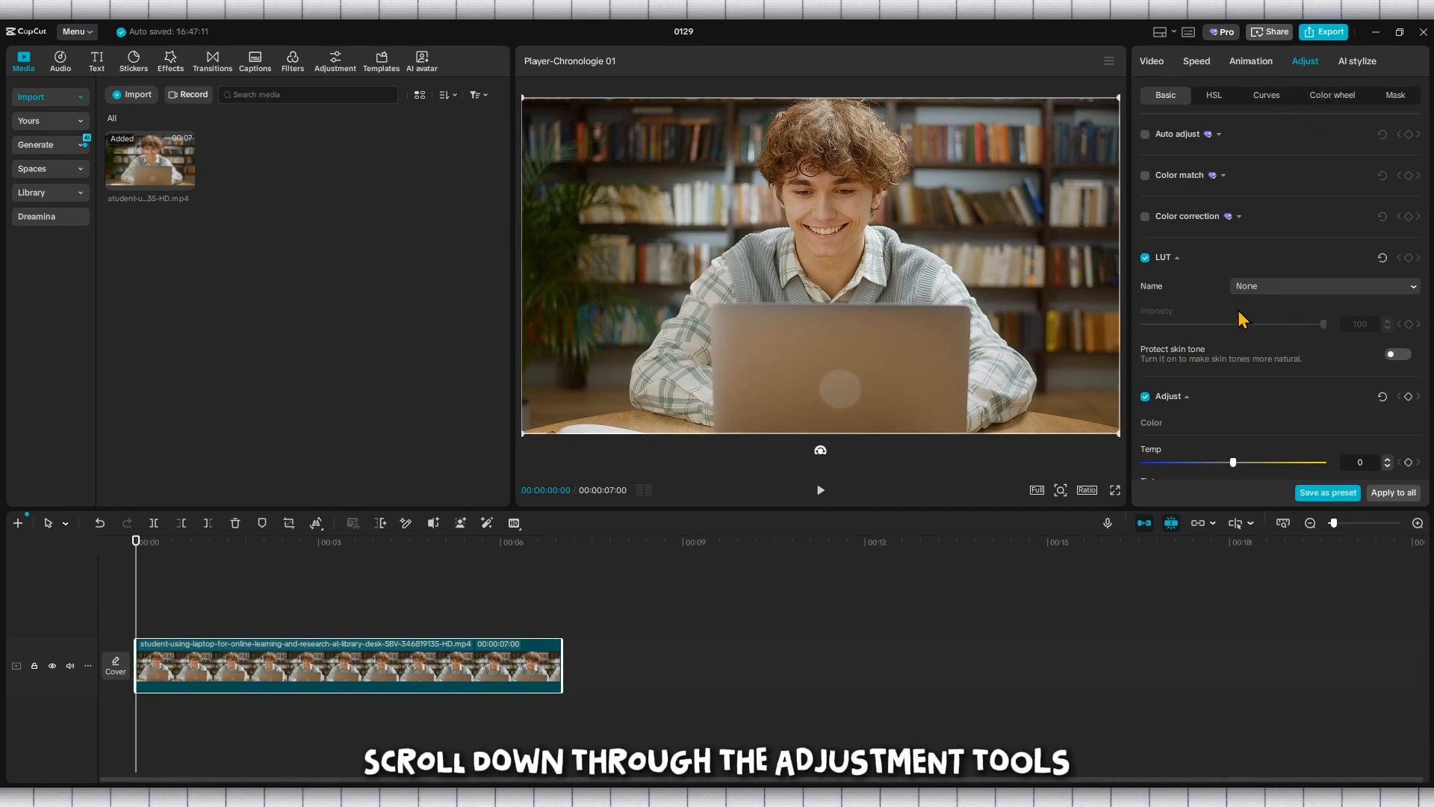
{"action": "scroll", "coordinate": [1239, 311], "scroll_direction": "down", "scroll_amount": 5}
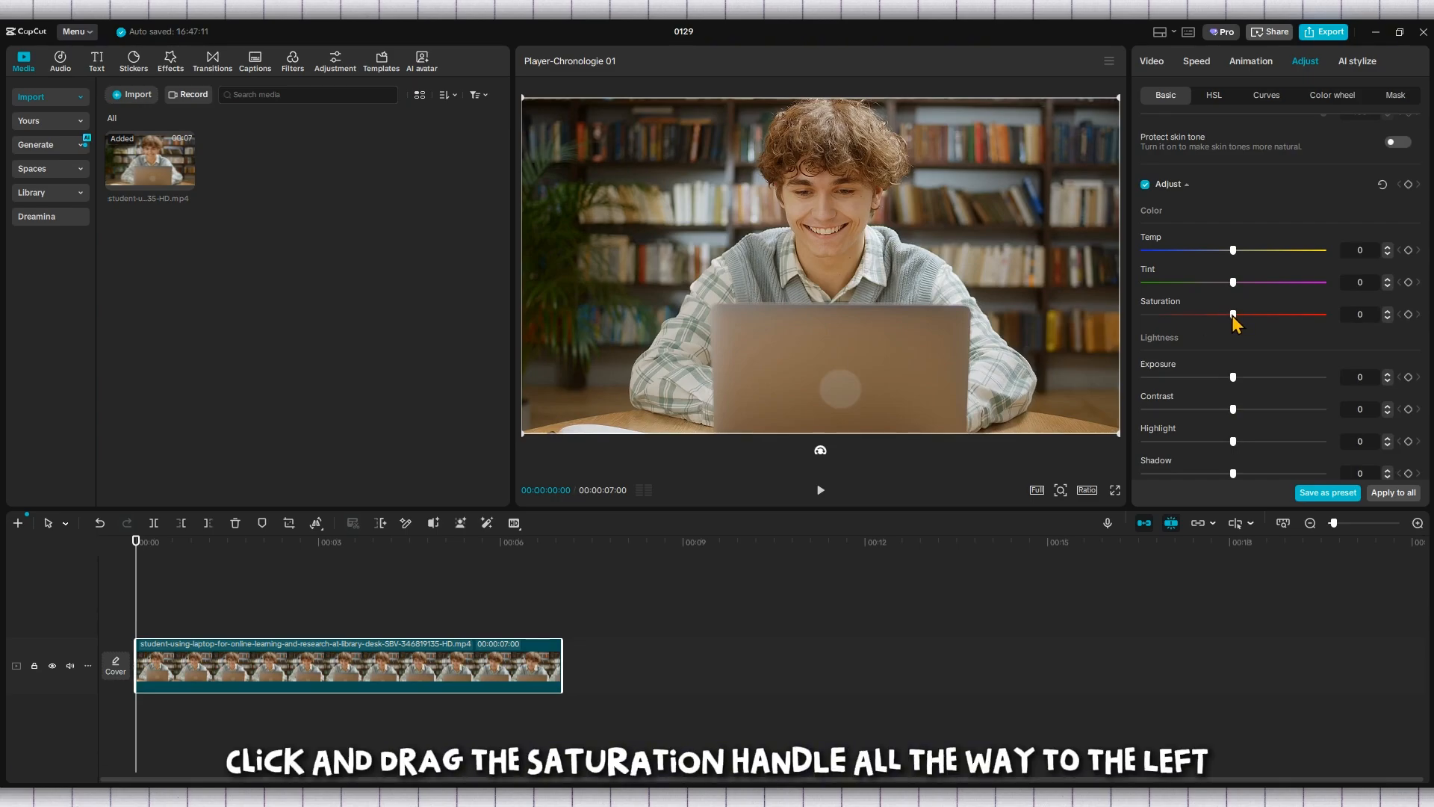
{"action": "left_click_drag", "start_coordinate": [1233, 315], "coordinate": [1102, 318]}
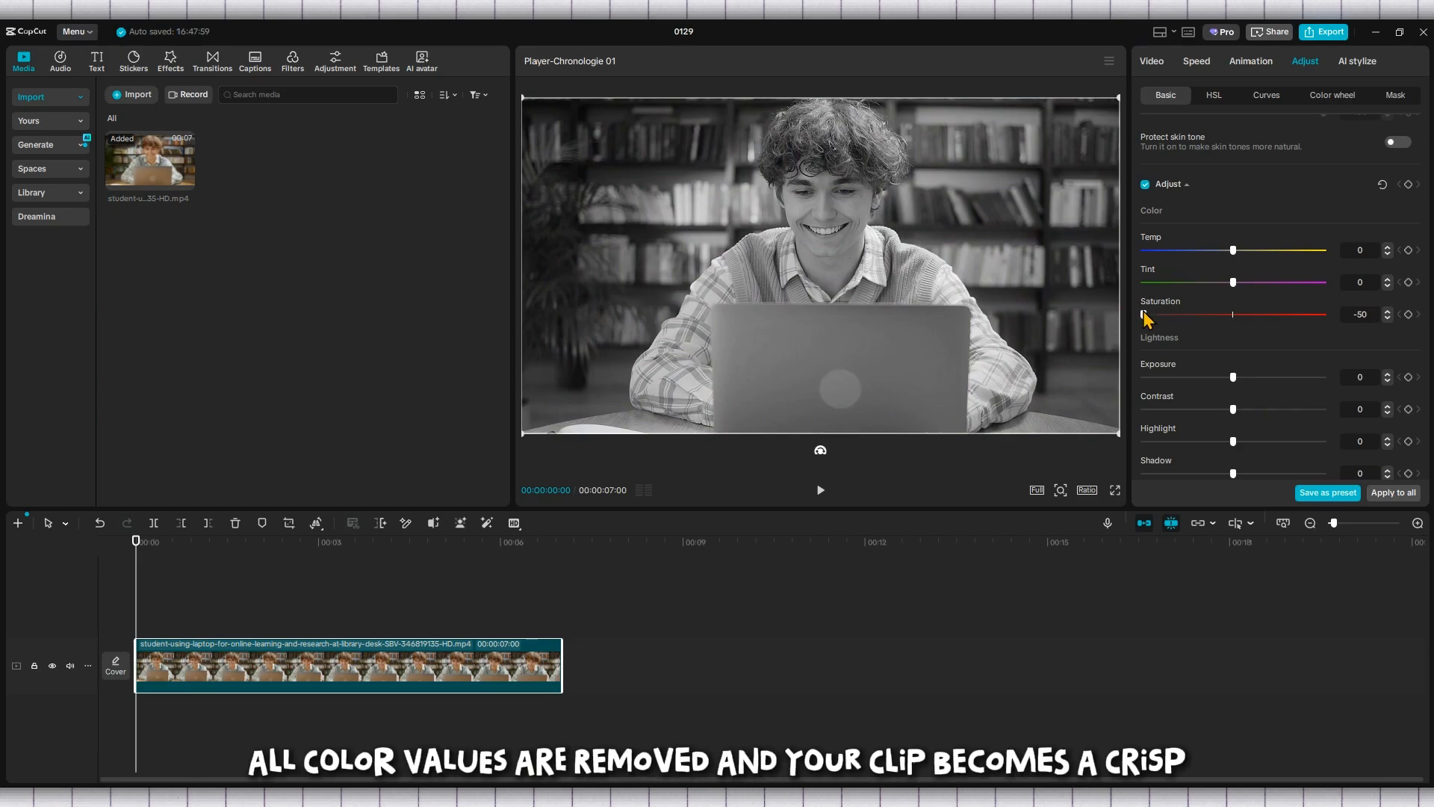
{"action": "left_click", "coordinate": [822, 493]}
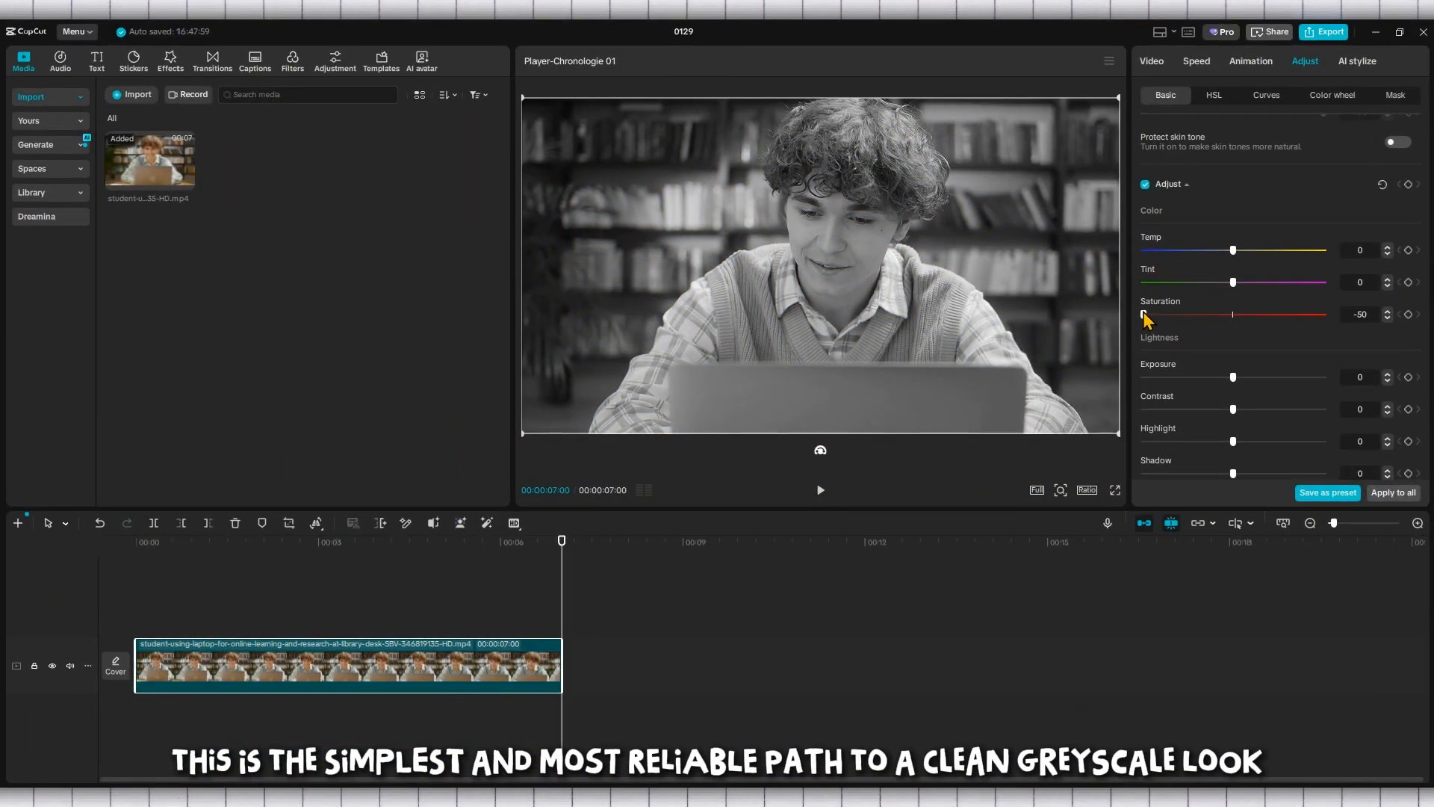
Compare the clip in colour at saturation 0 with the greyscale version at -50, and play the greyscale version
{"action": "left_click_drag", "start_coordinate": [1168, 314], "coordinate": [1207, 315]}
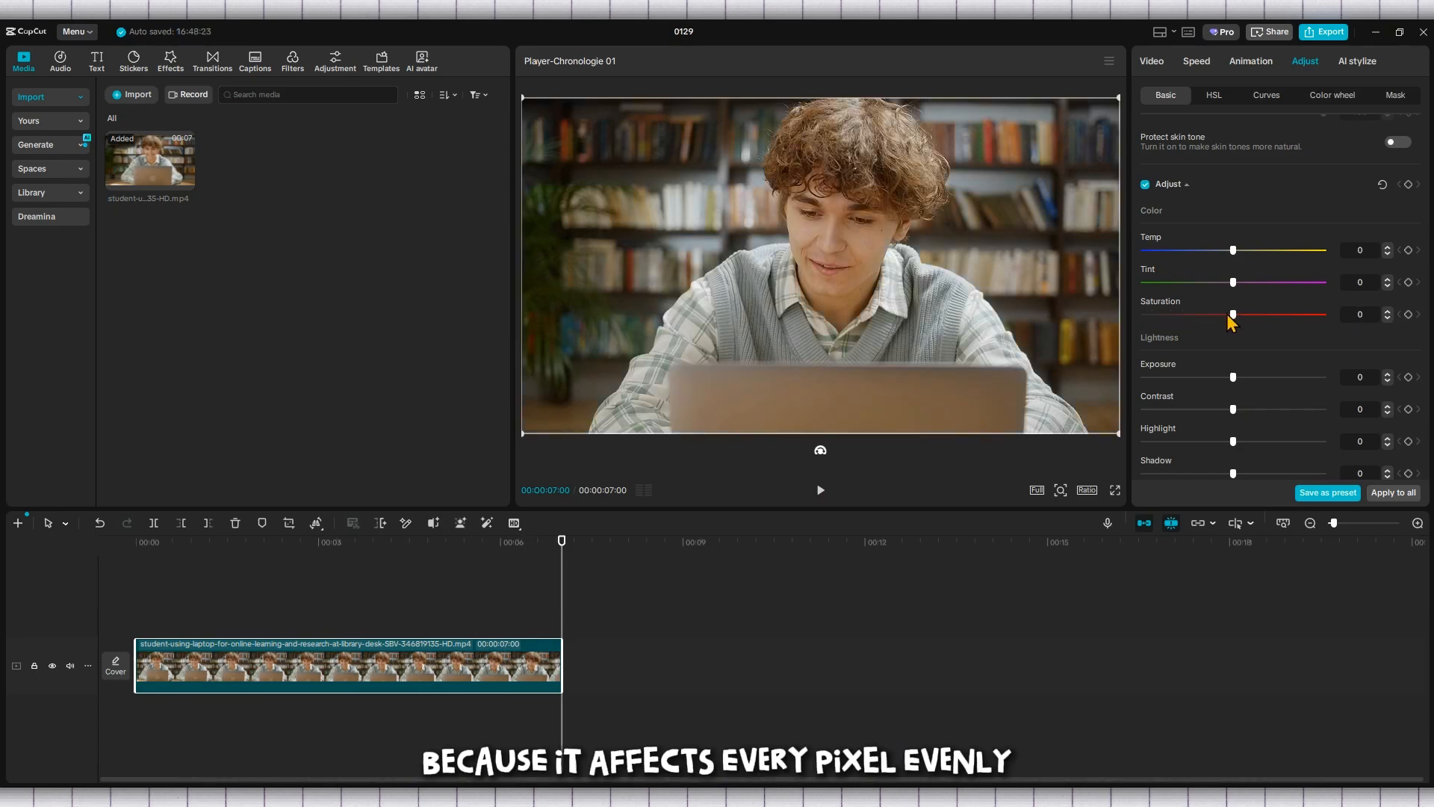
{"action": "left_click_drag", "start_coordinate": [1231, 314], "coordinate": [1128, 317]}
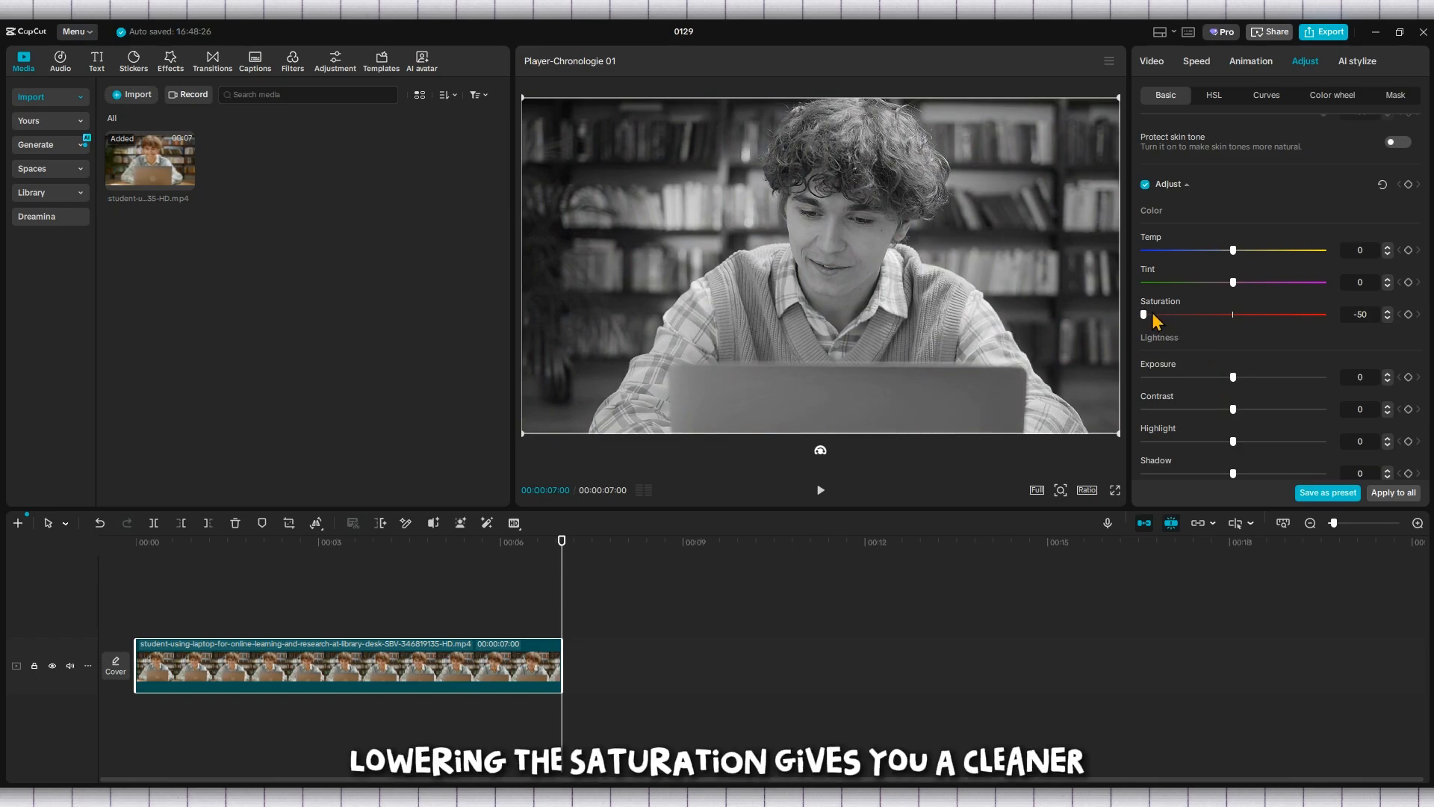
{"action": "left_click_drag", "start_coordinate": [1170, 314], "coordinate": [1104, 344]}
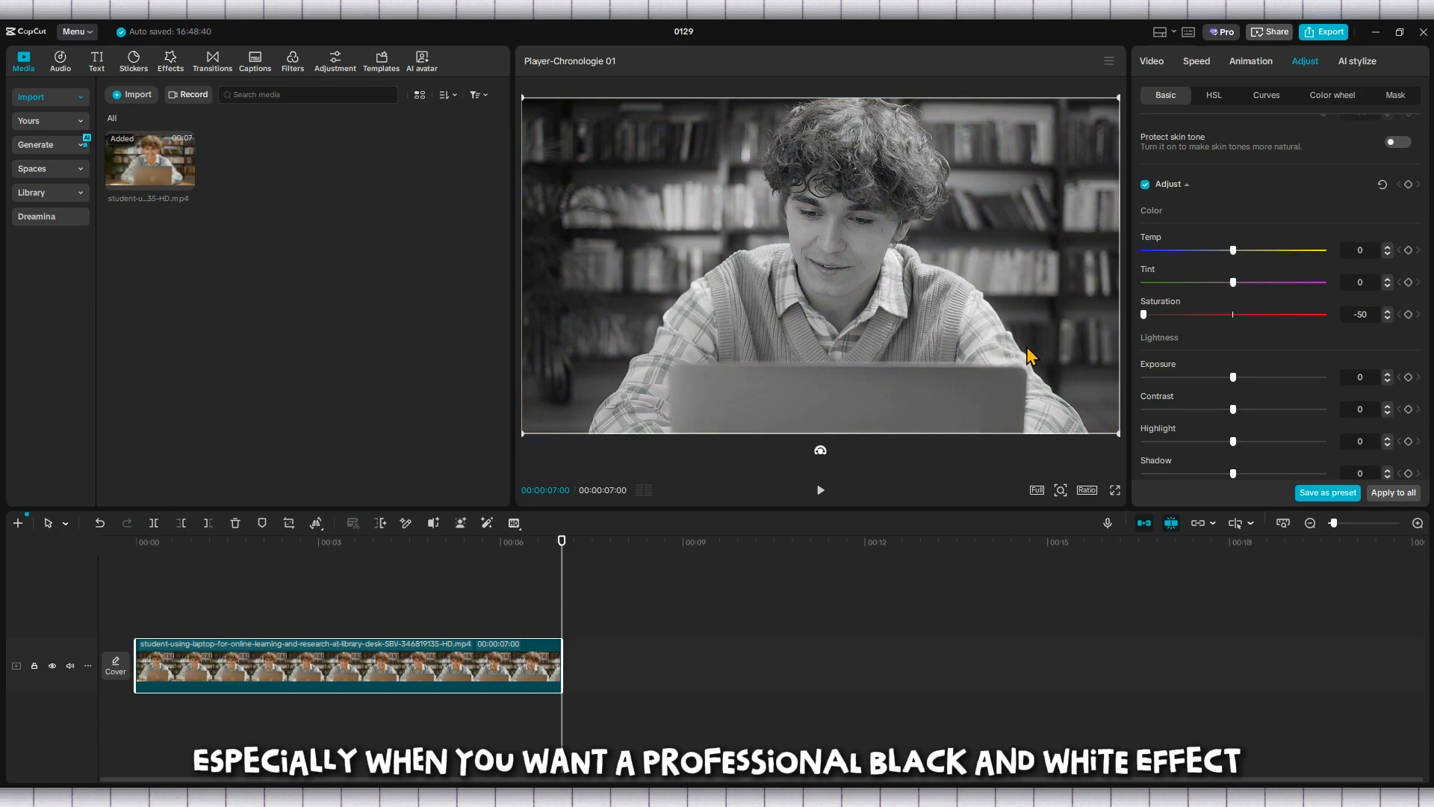
{"action": "left_click", "coordinate": [821, 490]}
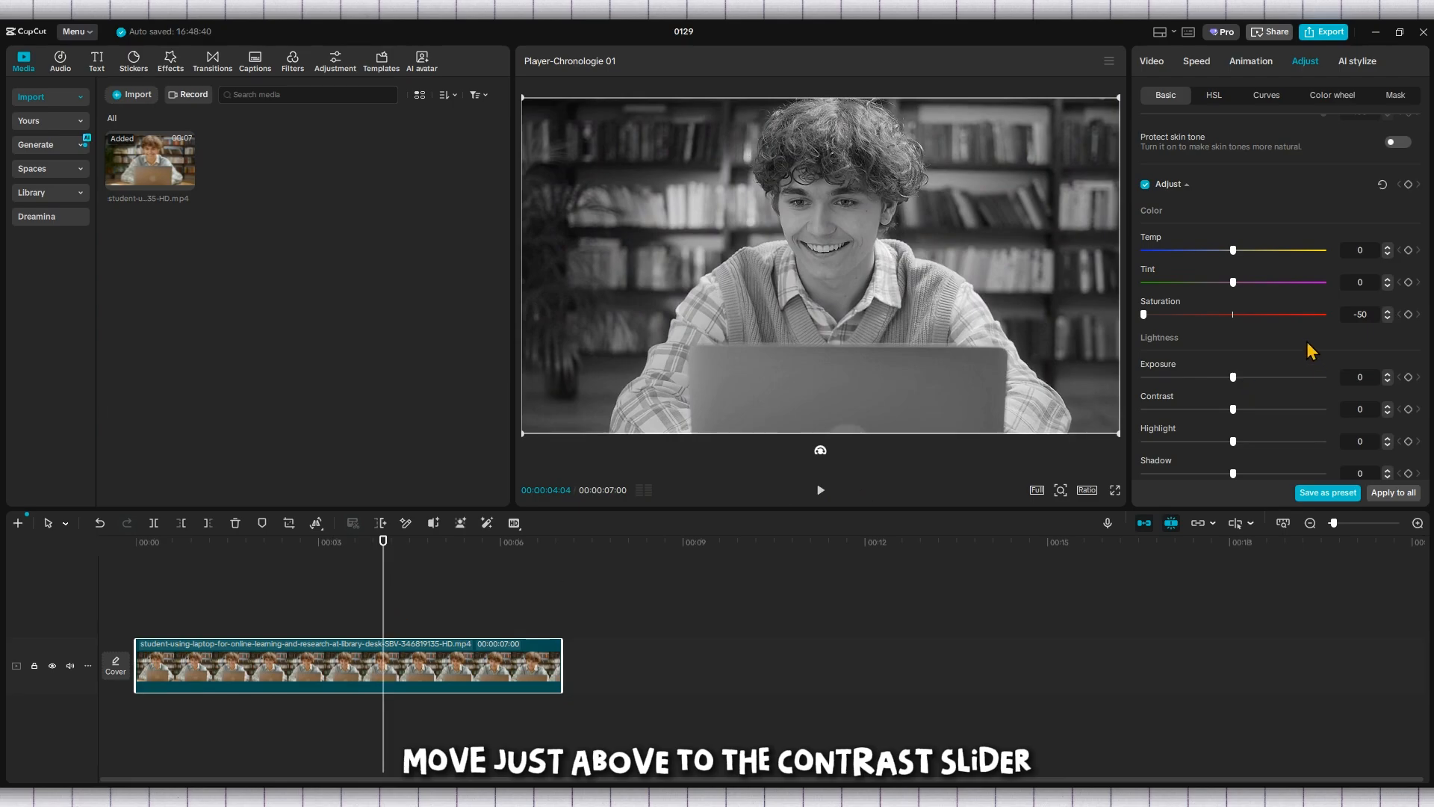
Raise the clip's contrast to 10 and preview part of the footage
{"action": "scroll", "coordinate": [1313, 351], "scroll_direction": "down", "scroll_amount": 2}
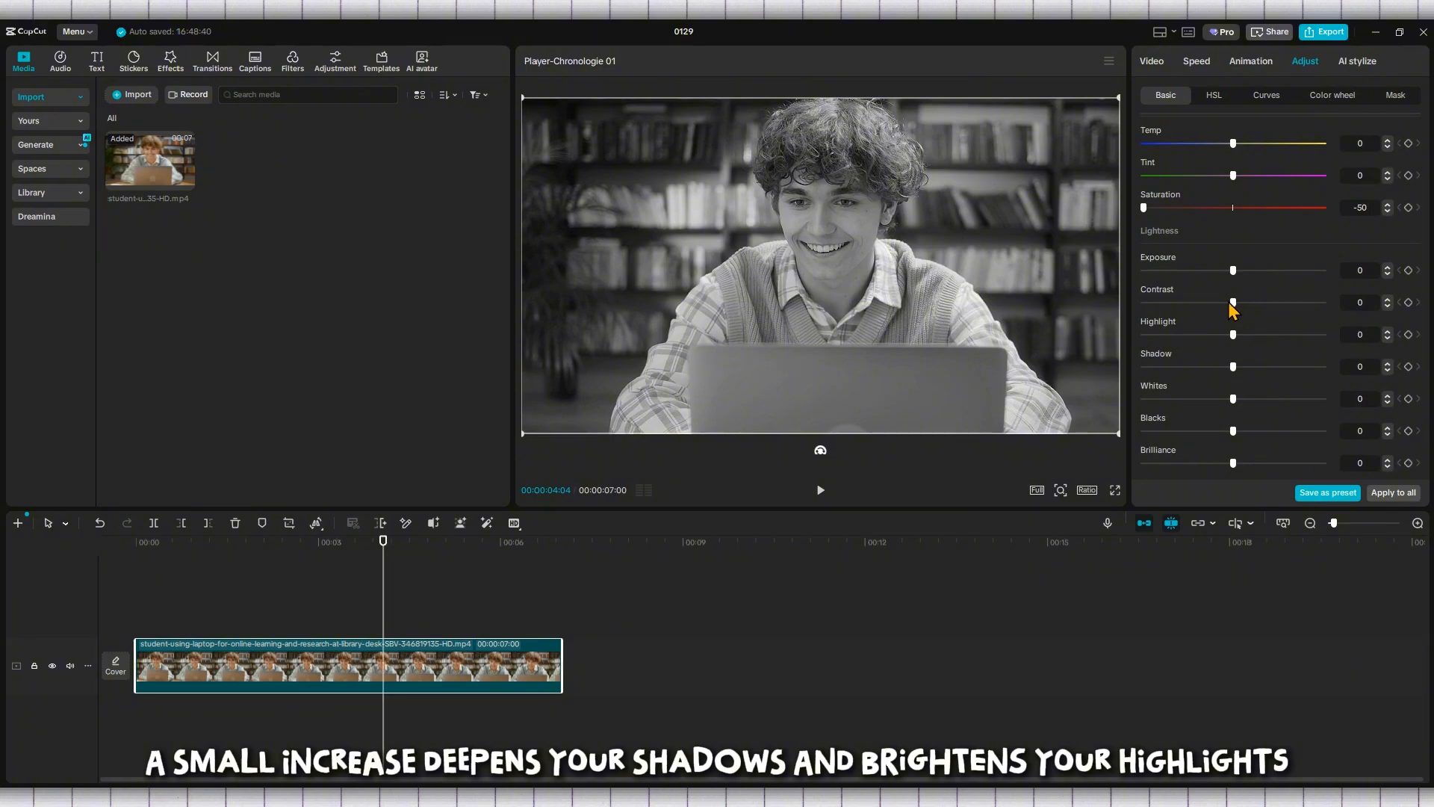
{"action": "mouse_move", "coordinate": [1223, 304]}
{"action": "left_mouse_down"}
{"action": "mouse_move", "coordinate": [1197, 305]}
{"action": "mouse_move", "coordinate": [1246, 319]}
{"action": "left_mouse_up"}
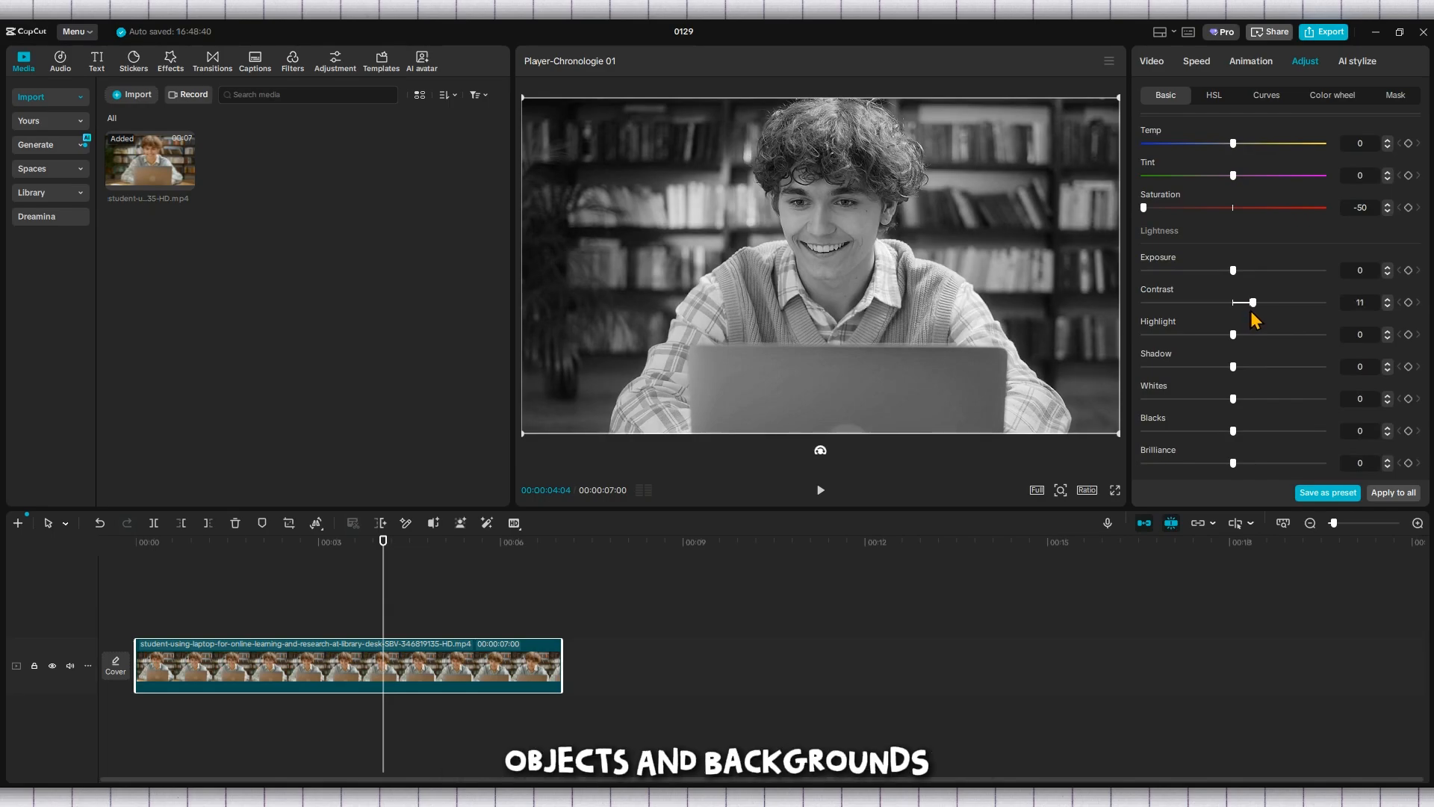
{"action": "mouse_move", "coordinate": [1250, 311]}
{"action": "left_mouse_down"}
{"action": "mouse_move", "coordinate": [1334, 323]}
{"action": "mouse_move", "coordinate": [1255, 329]}
{"action": "left_mouse_up"}
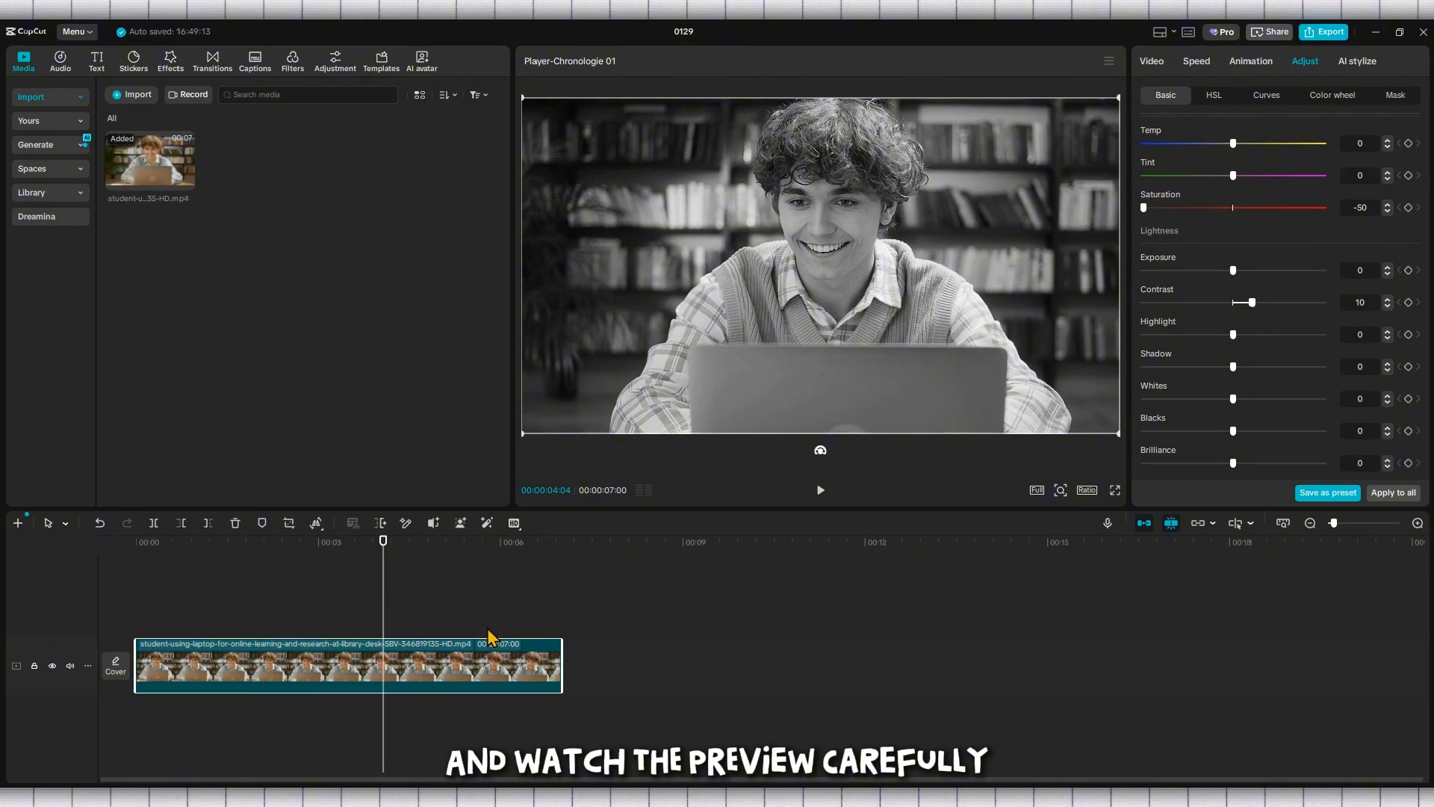
{"action": "left_click", "coordinate": [821, 491]}
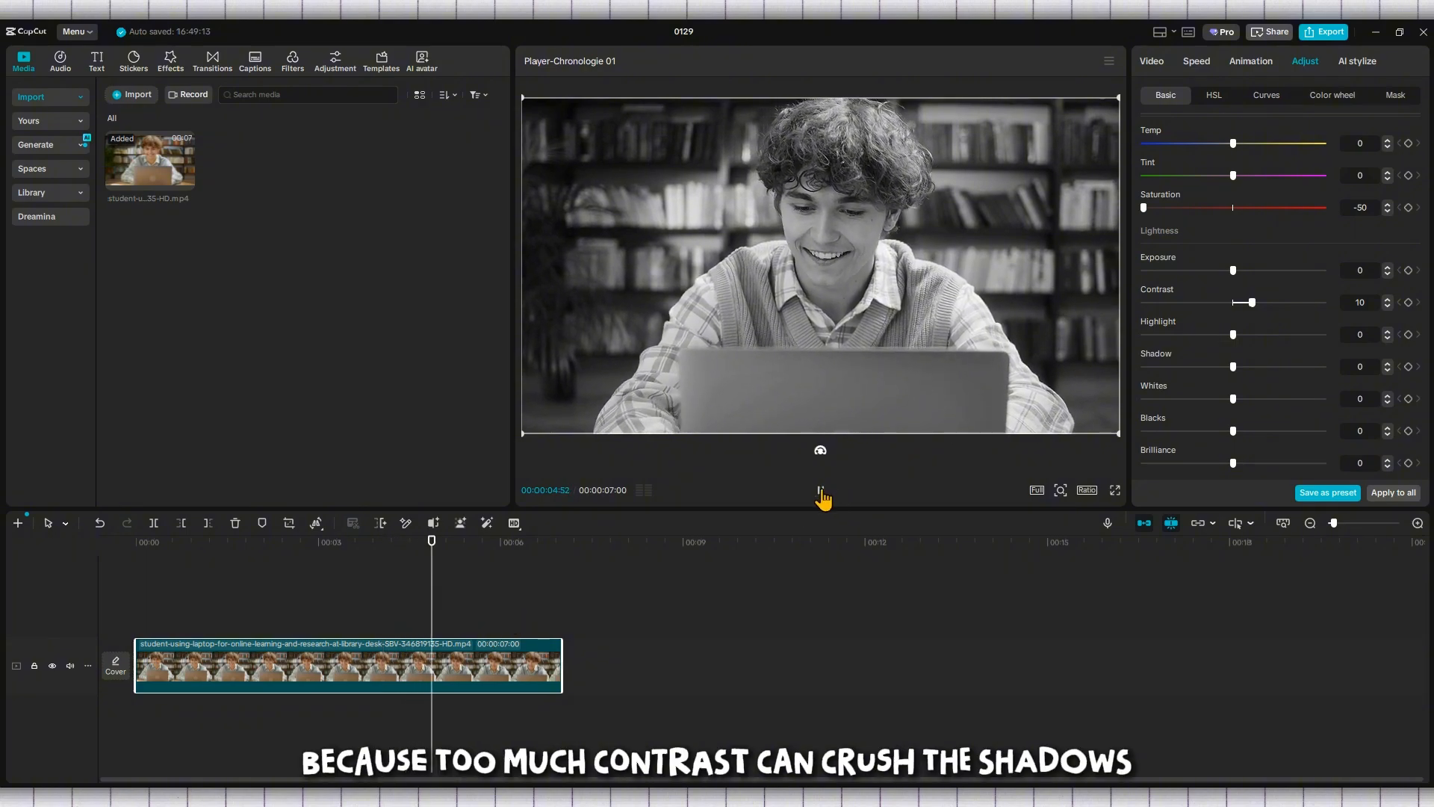
{"action": "left_click", "coordinate": [822, 491]}
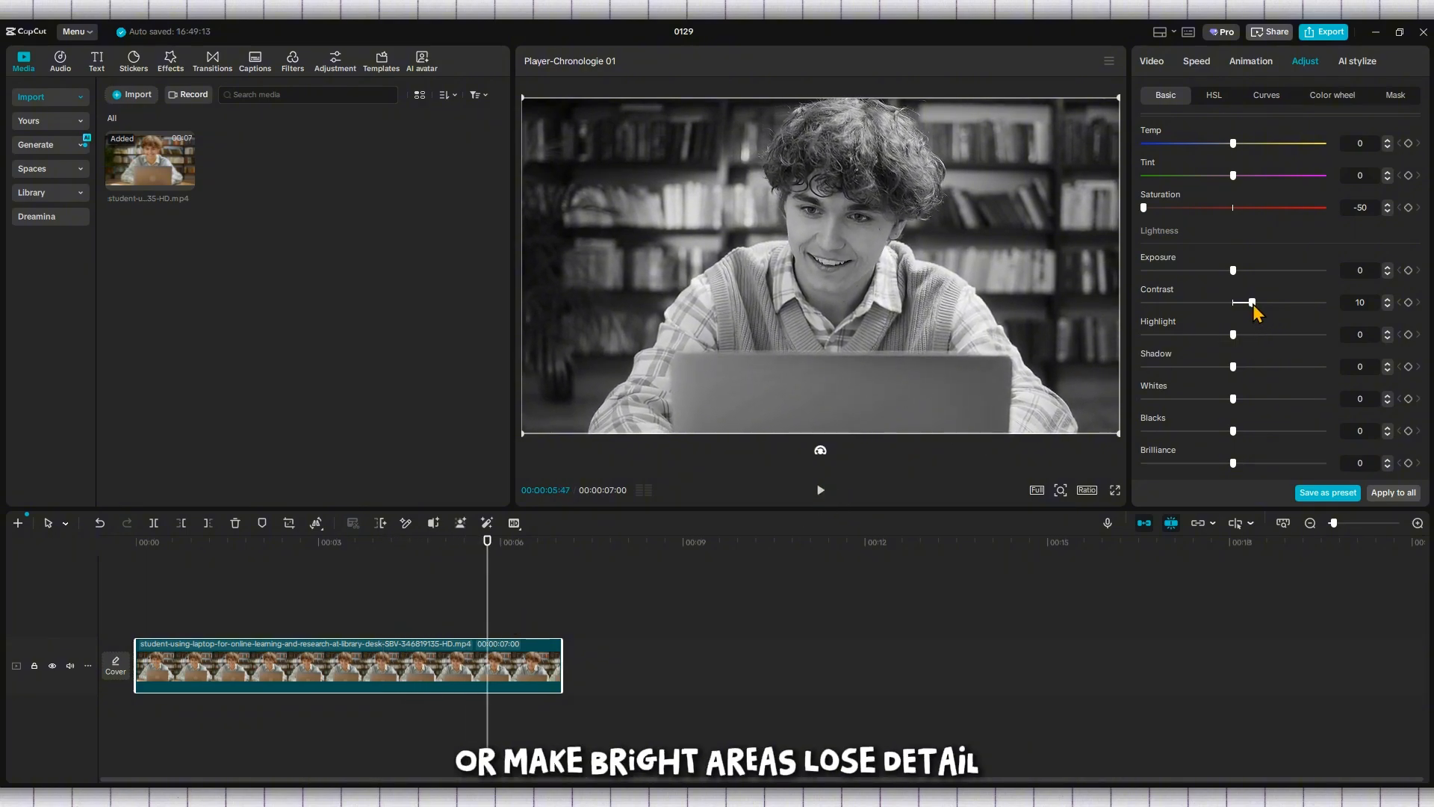
Test the clip's contrast at the maximum of 50 and at a softer 20, playing the preview
{"action": "left_click_drag", "start_coordinate": [1264, 306], "coordinate": [1315, 313]}
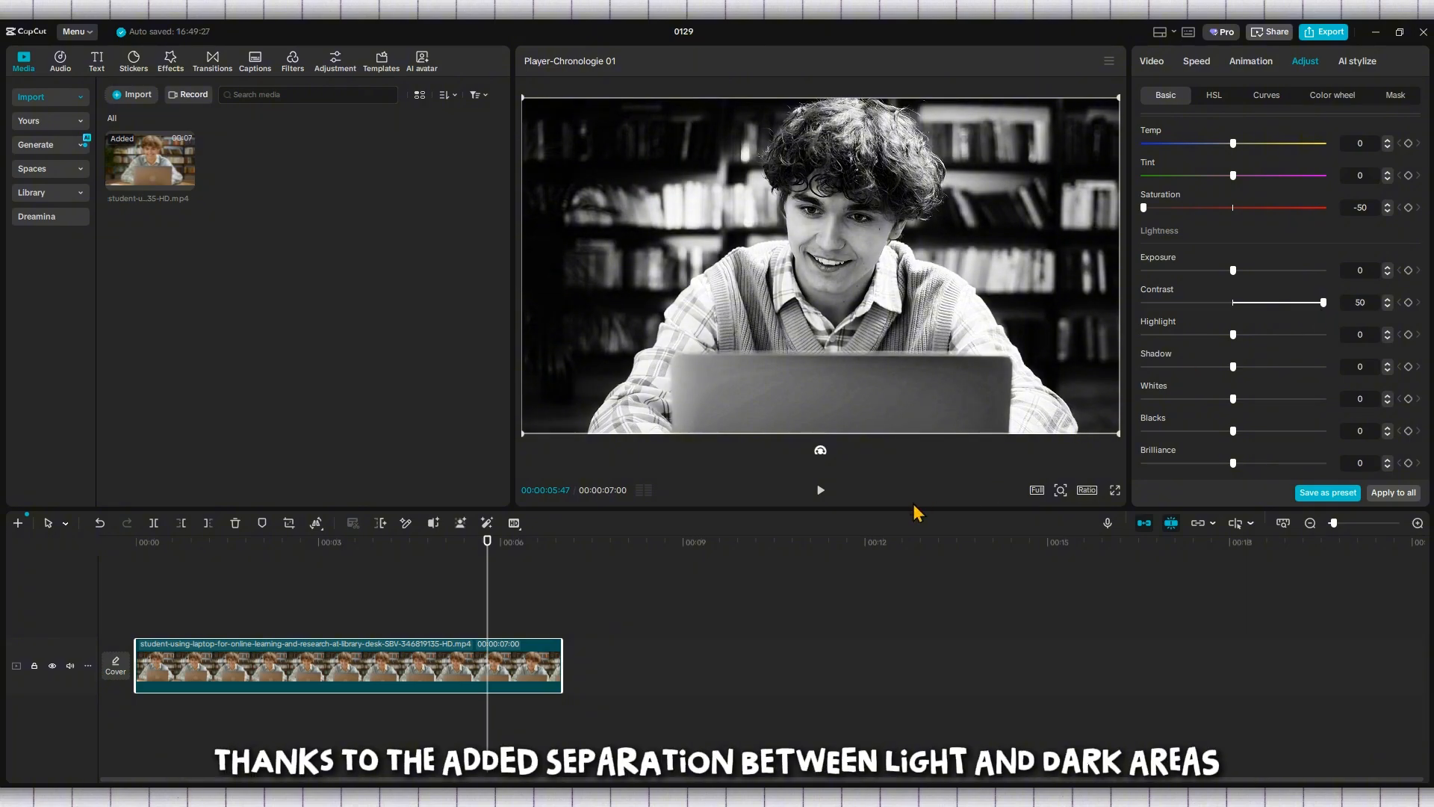
{"action": "left_click", "coordinate": [822, 493]}
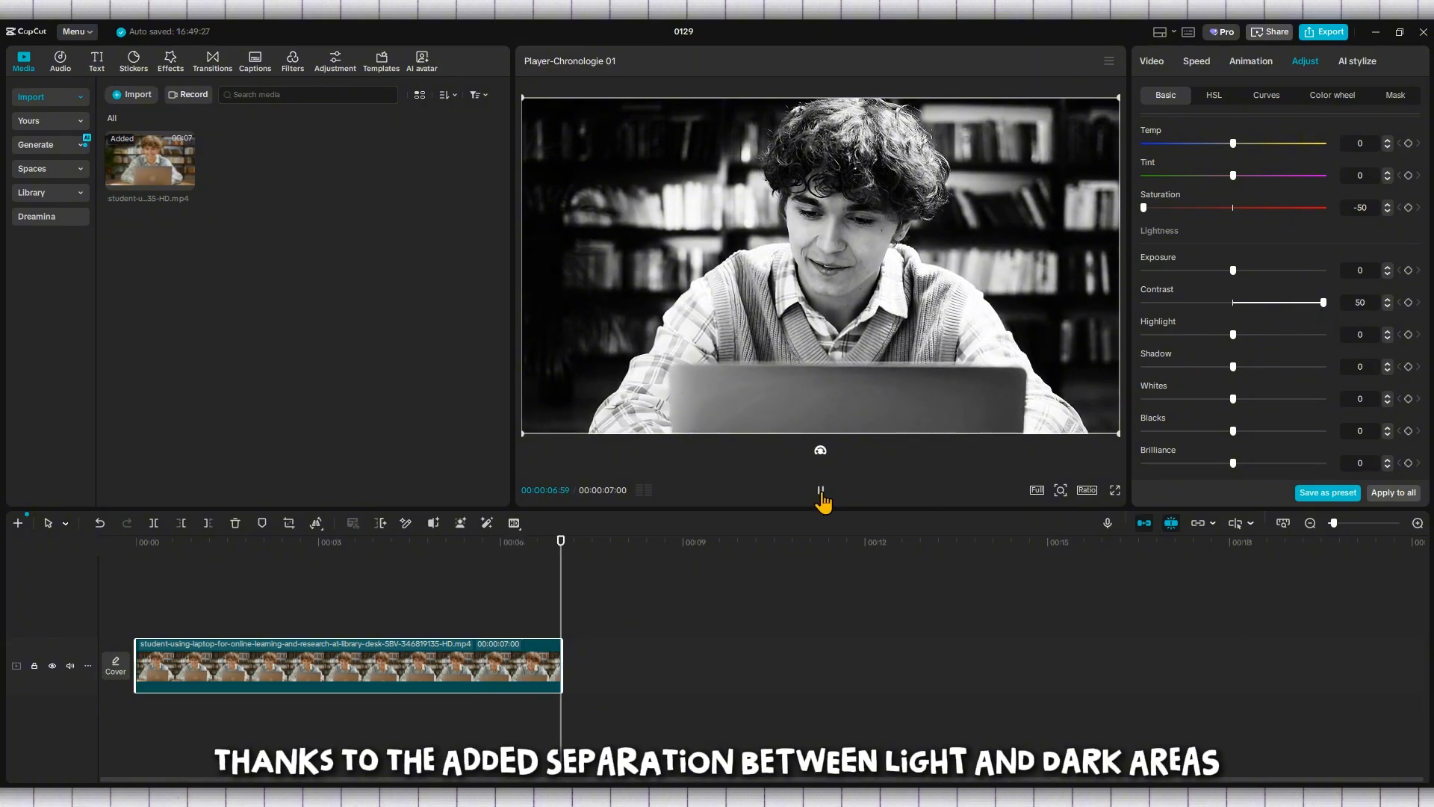
{"action": "left_click_drag", "start_coordinate": [1327, 306], "coordinate": [1270, 310]}
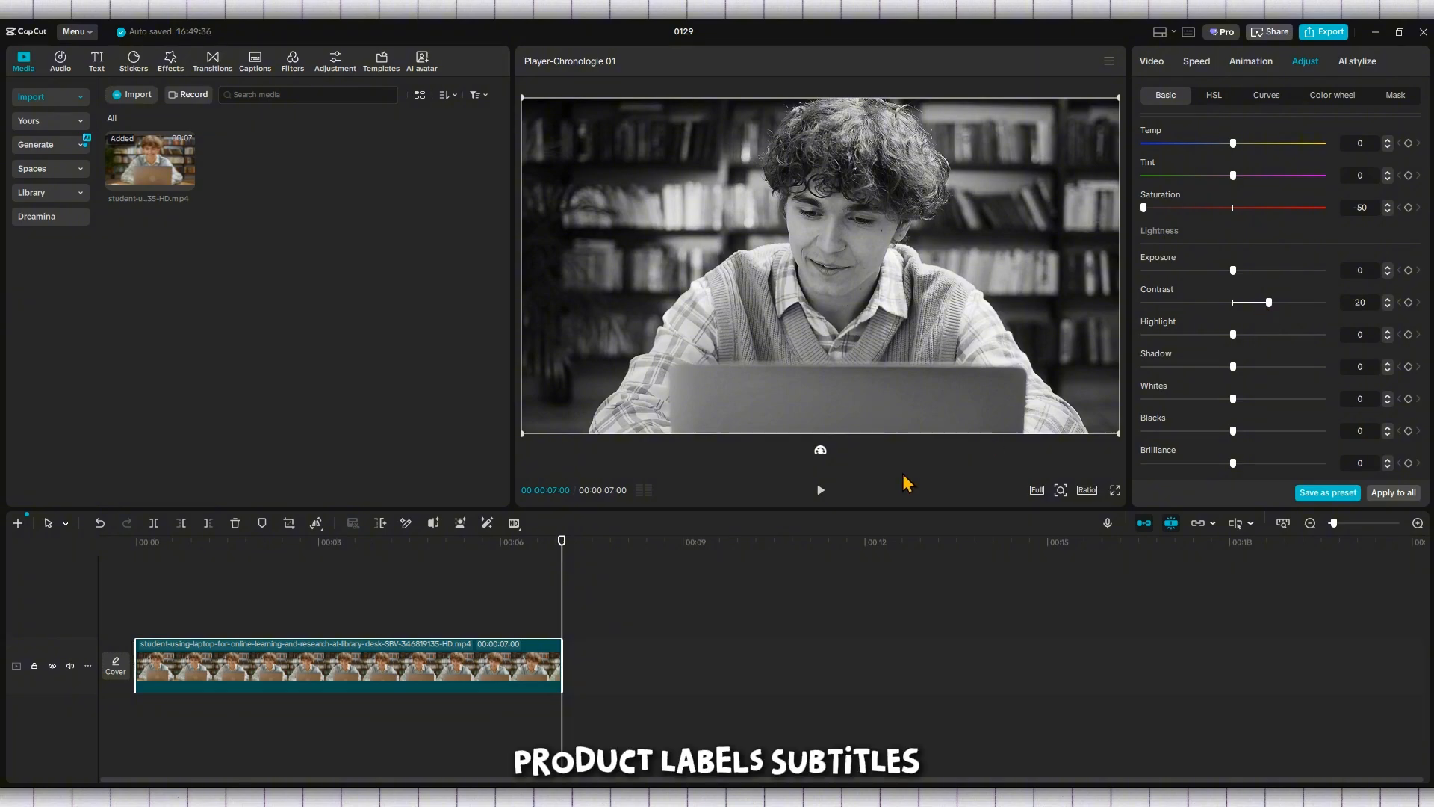
{"action": "left_click", "coordinate": [820, 491]}
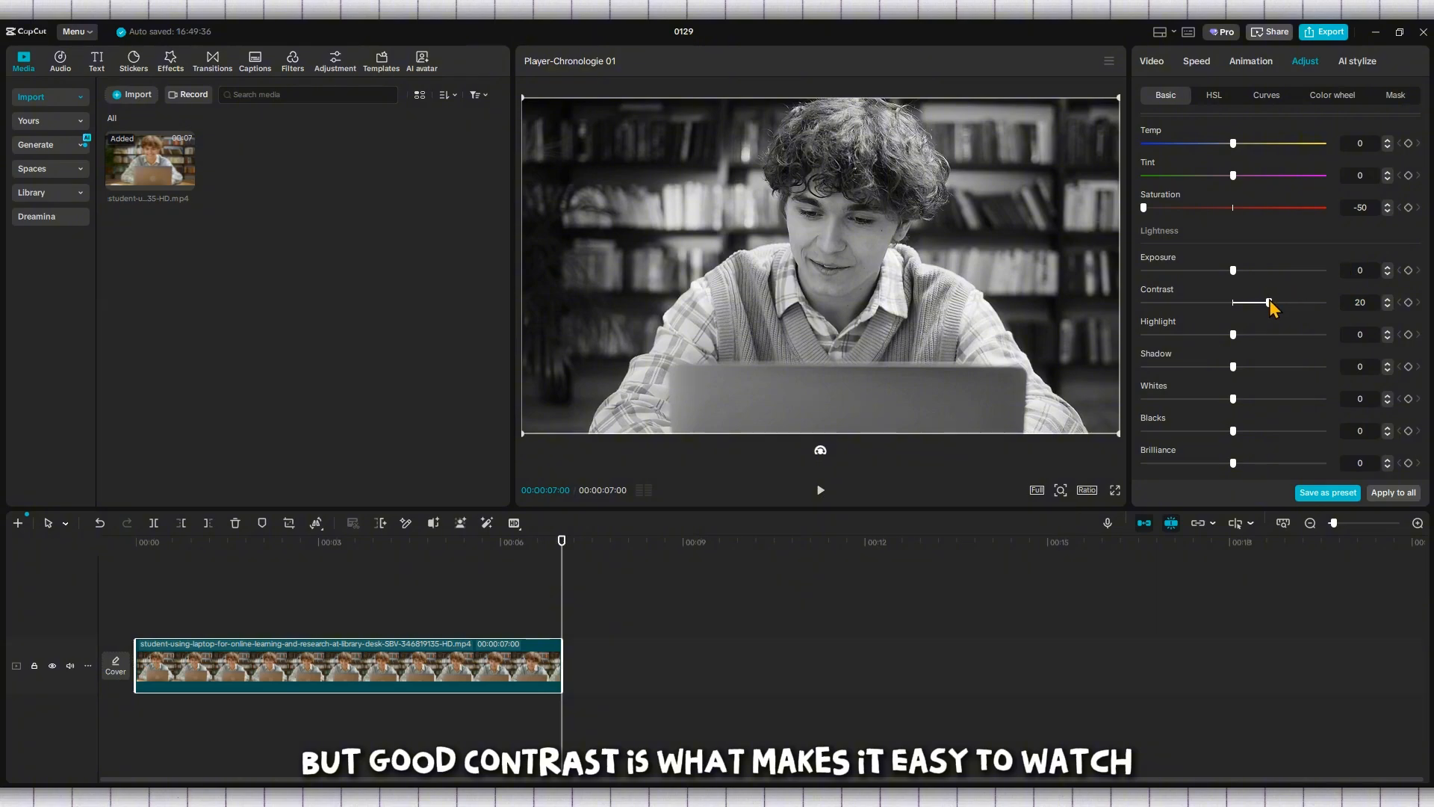
Set the clip's contrast to 30 and review the colour and lightness adjustments
{"action": "left_click_drag", "start_coordinate": [1213, 302], "coordinate": [1253, 310]}
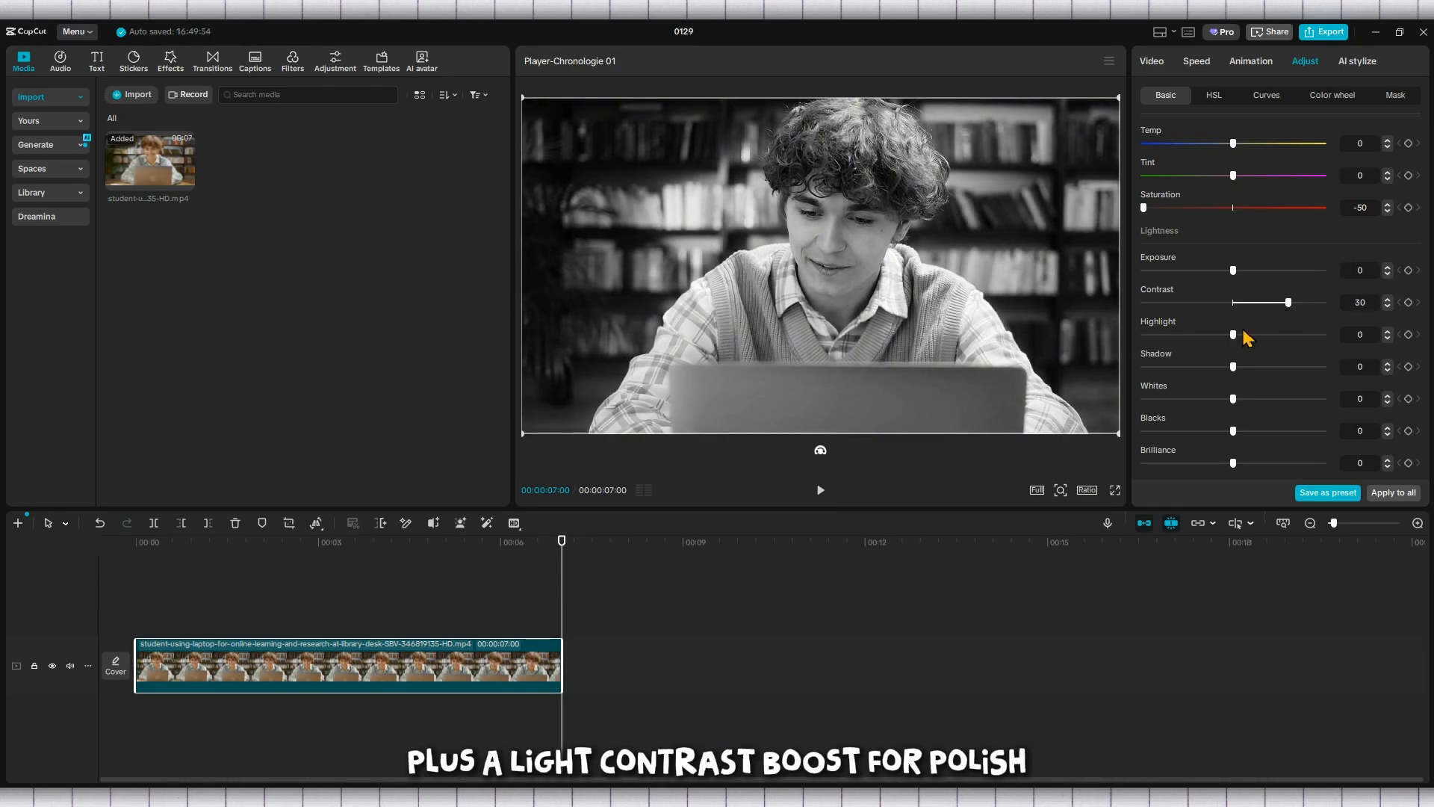
{"action": "left_click", "coordinate": [820, 491]}
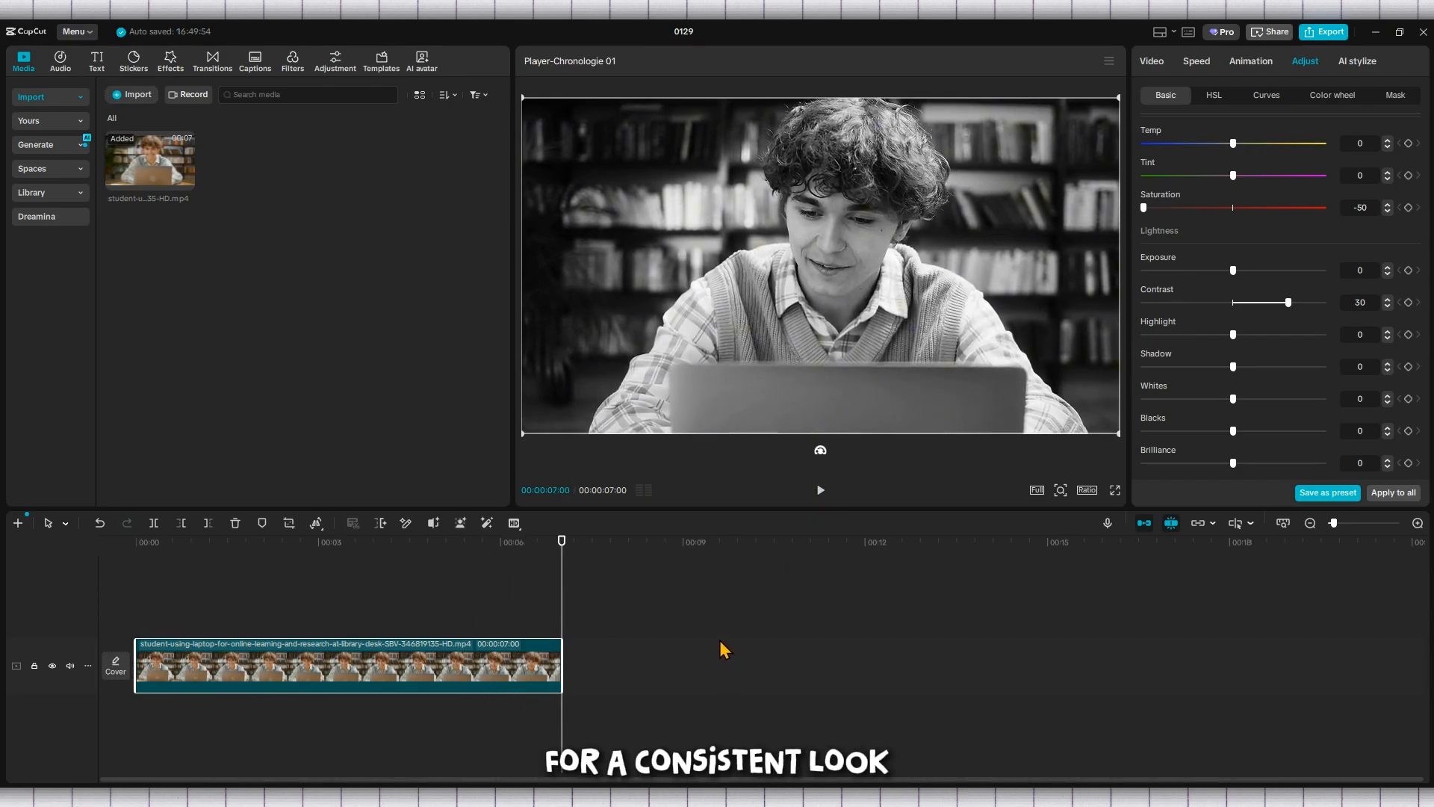
{"action": "scroll", "coordinate": [1173, 351], "scroll_direction": "up", "scroll_amount": 2}
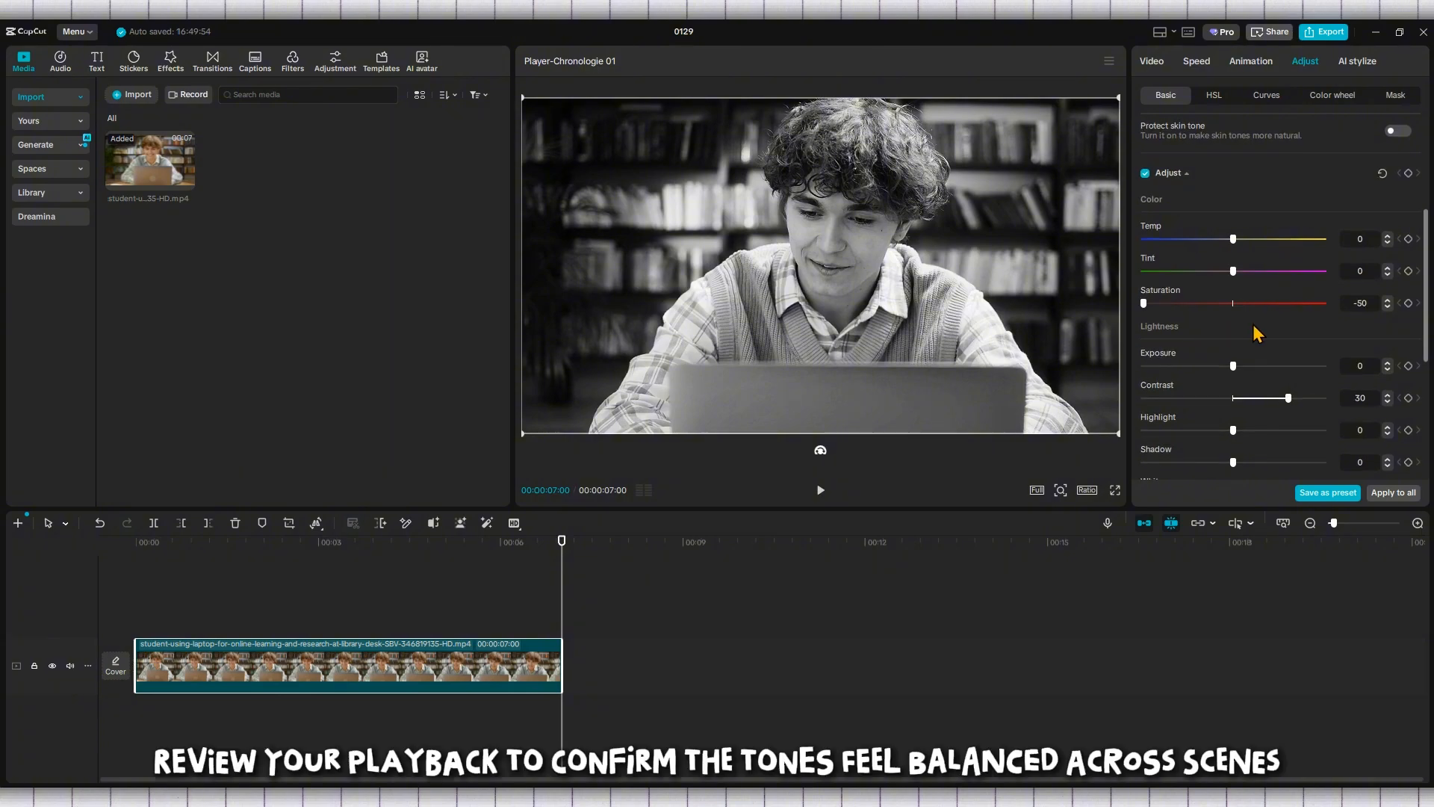